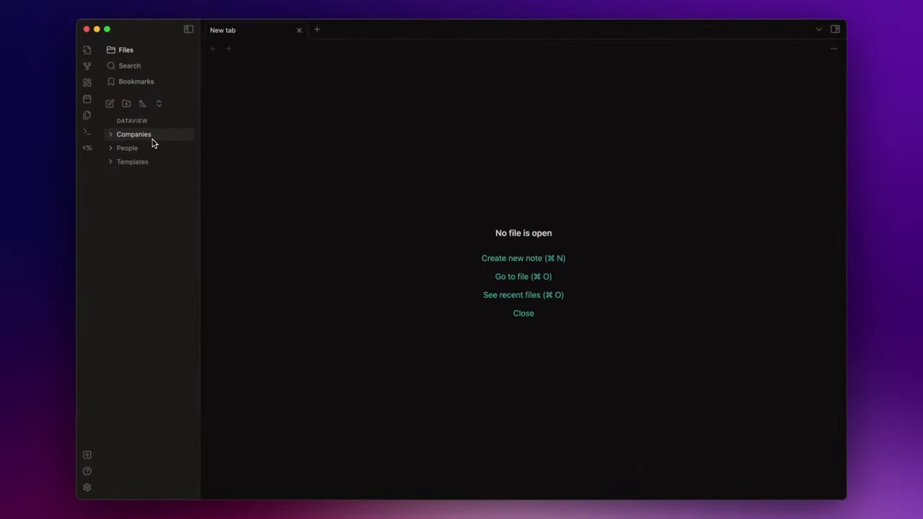
{"action": "left_click", "coordinate": [134, 135]}
{"action": "left_click", "coordinate": [156, 152]}
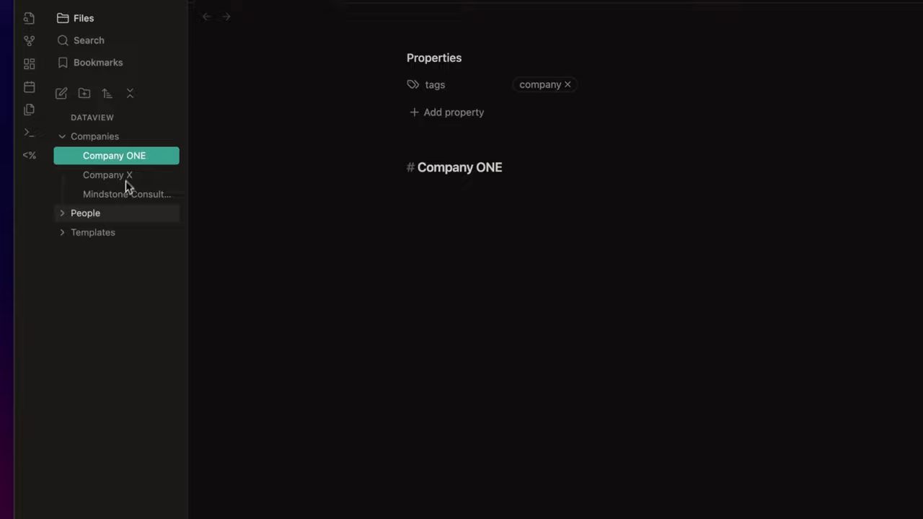
{"action": "left_click", "coordinate": [109, 213]}
{"action": "left_click", "coordinate": [116, 232]}
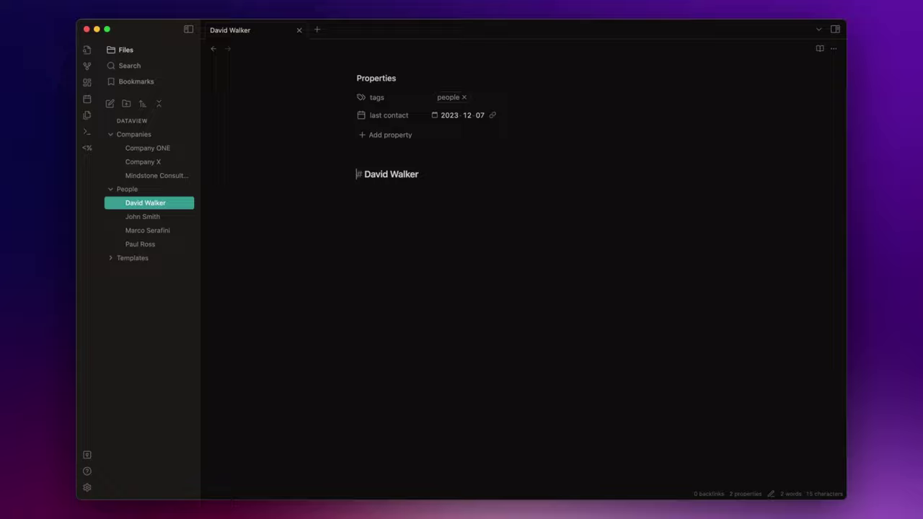
Step: Create a new note titled CRM with a '# People' heading
{"action": "left_click", "coordinate": [110, 103]}
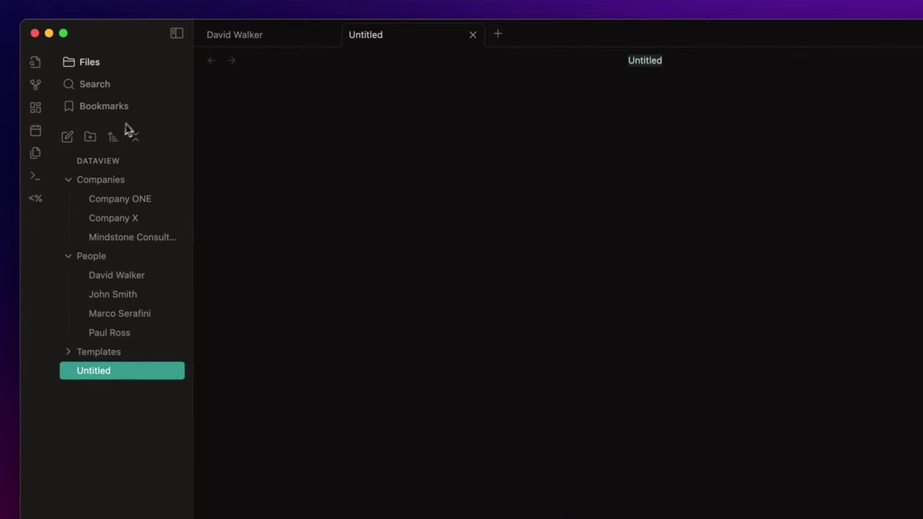
{"action": "type", "text": "CRM"}
{"action": "key", "text": "Return"}
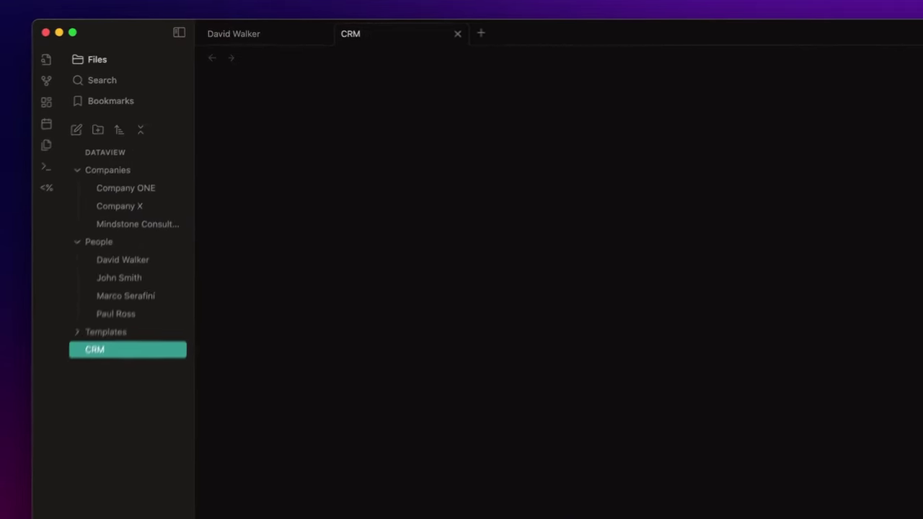
{"action": "type", "text": "# People"}
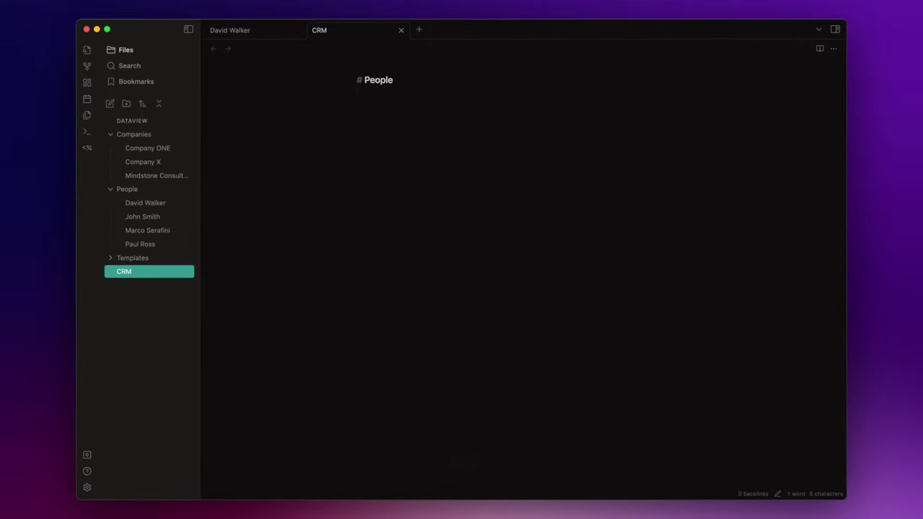
{"action": "key", "text": "Return"}
Step: Add a dataview table of file.link as Name and last-contact as "Last Contact" from #people excluding Templates
{"action": "type", "text": "``"}
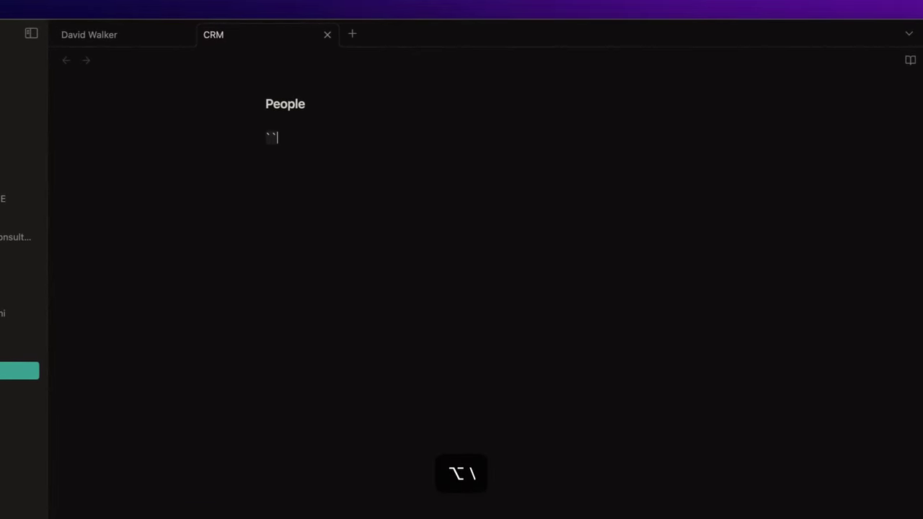
{"action": "type", "text": "`dataview"}
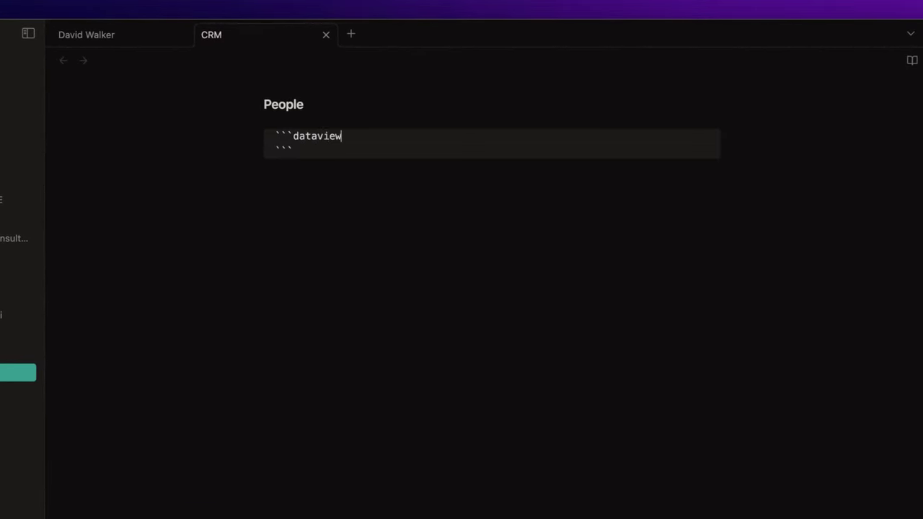
{"action": "key", "text": "Return"}
{"action": "type", "text": "table"}
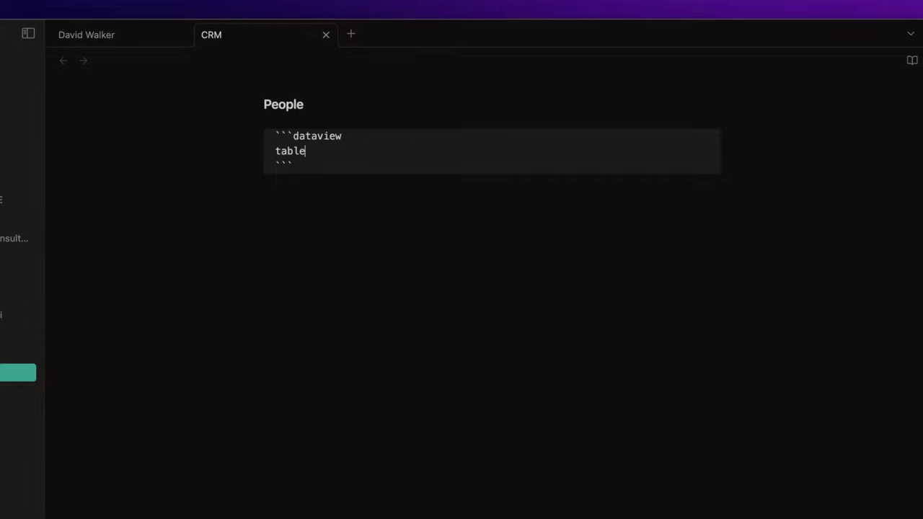
{"action": "type", "text": " without id"}
{"action": "key", "text": "Return"}
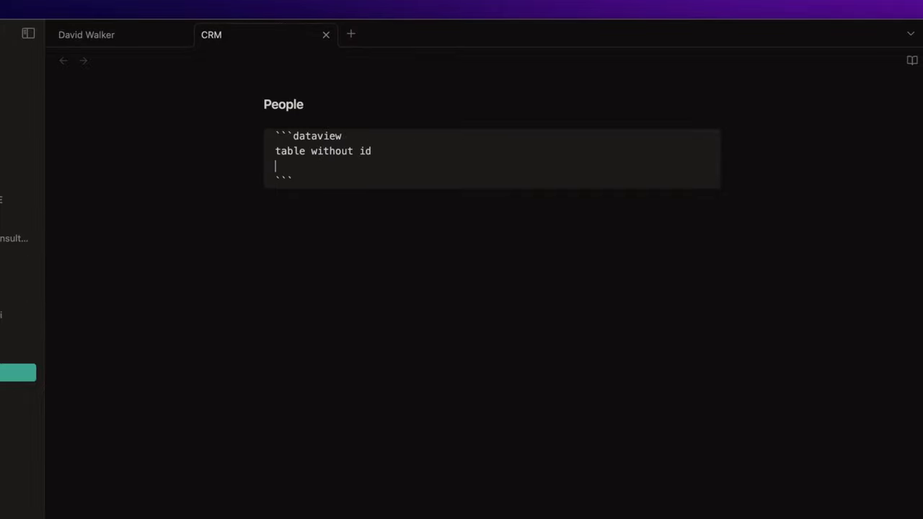
{"action": "type", "text": "file.link as Name,"}
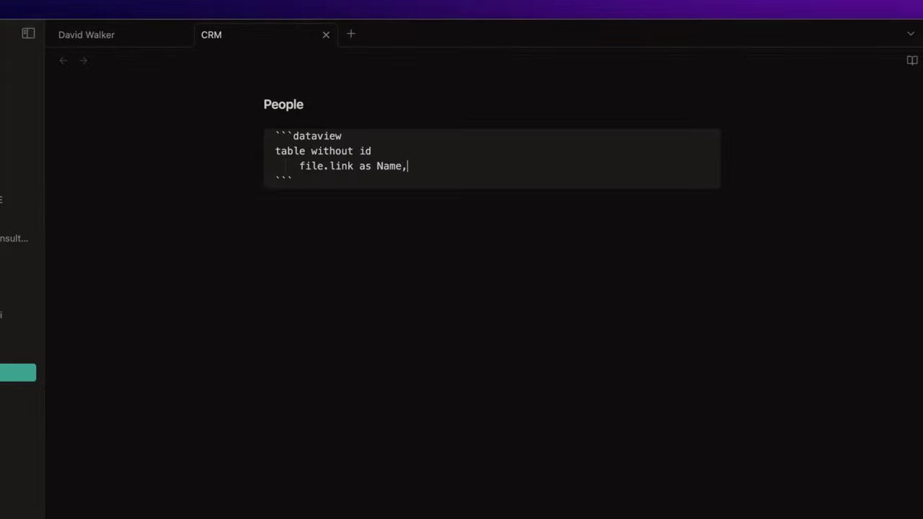
{"action": "key", "text": "Return"}
{"action": "type", "text": "last-co"}
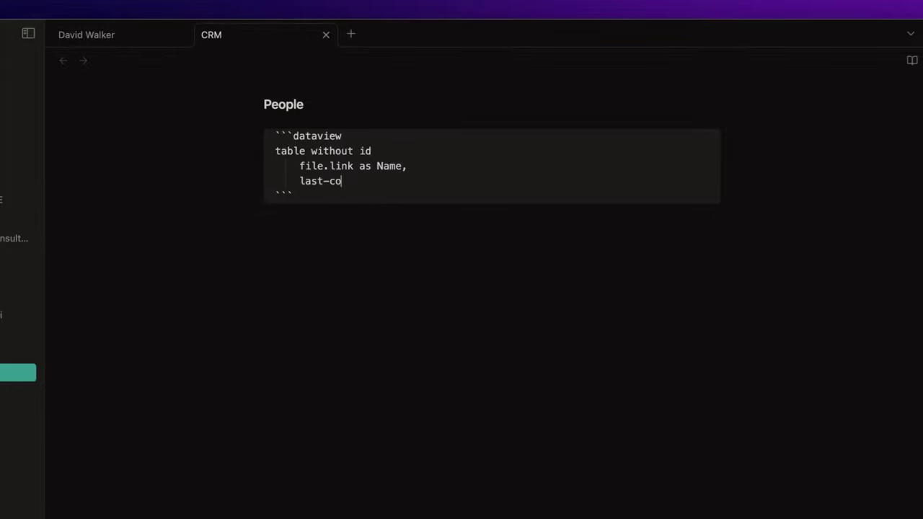
{"action": "type", "text": "ntact as \"Last Contact"}
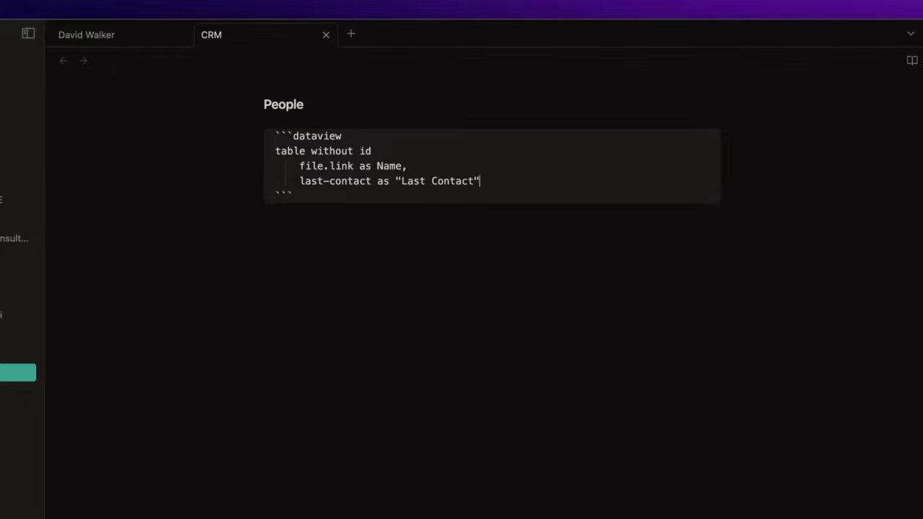
{"action": "key", "text": "Return"}
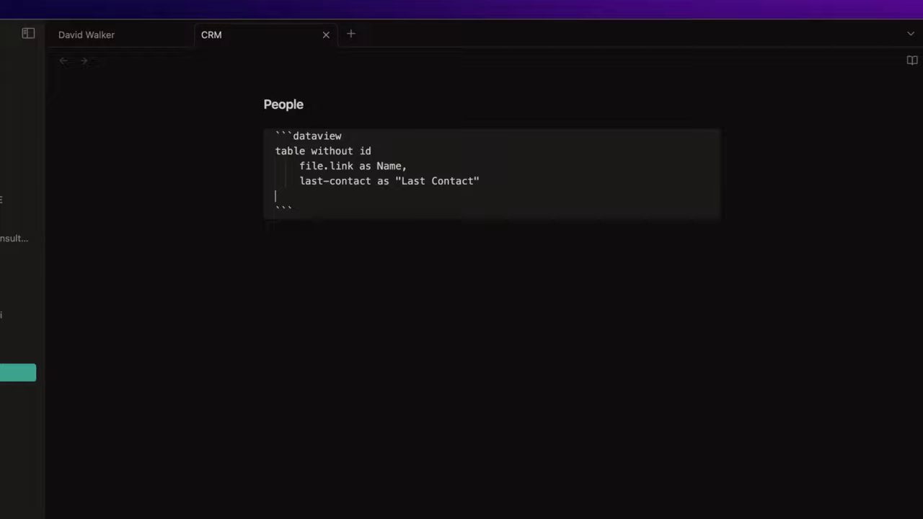
{"action": "type", "text": "from #people "}
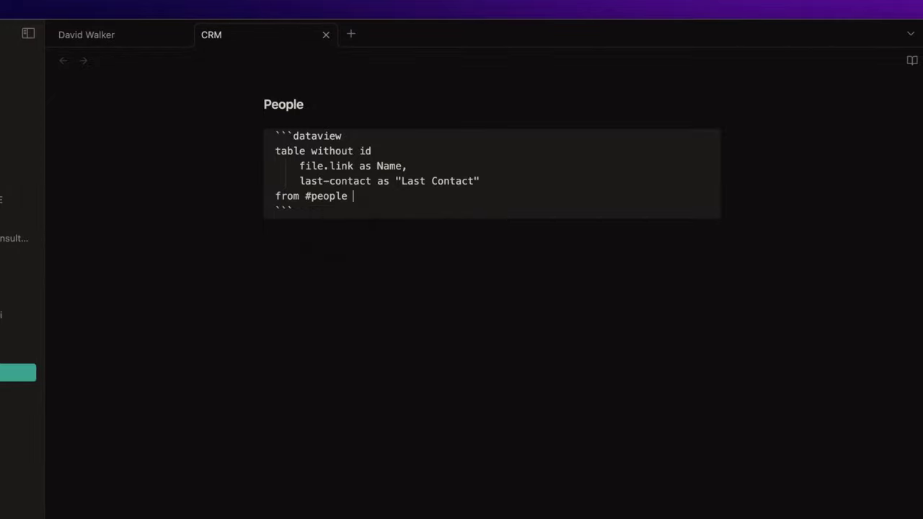
{"action": "type", "text": "and -\"Templates"}
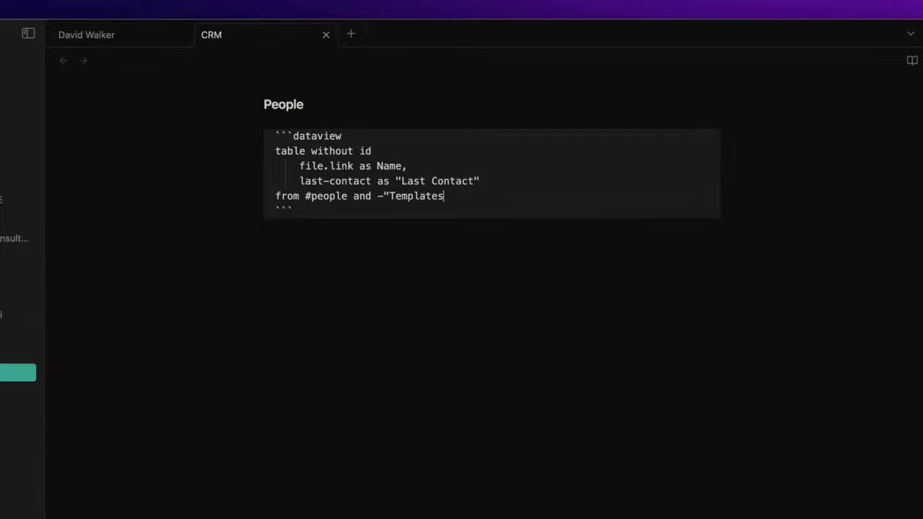
{"action": "type", "text": "\""}
{"action": "left_click", "coordinate": [263, 228]}
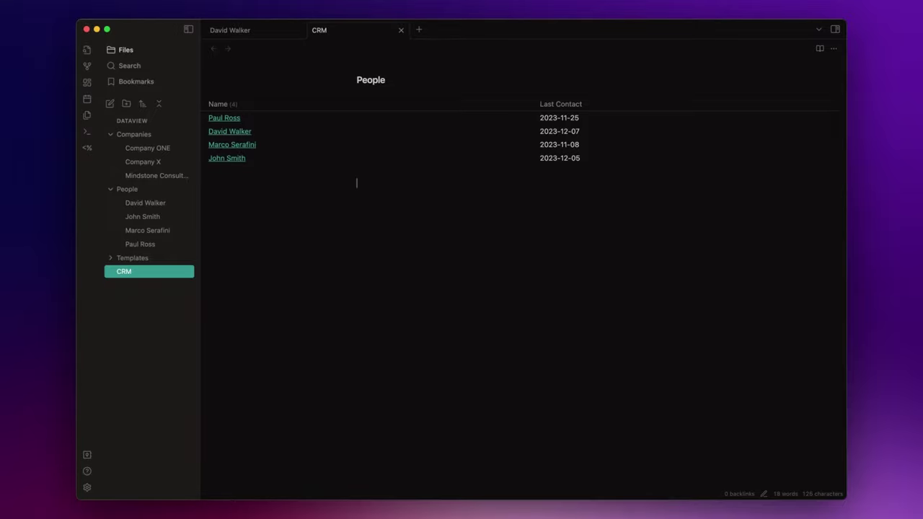
{"action": "mouse_move", "coordinate": [236, 126]}
{"action": "left_click", "coordinate": [230, 119]}
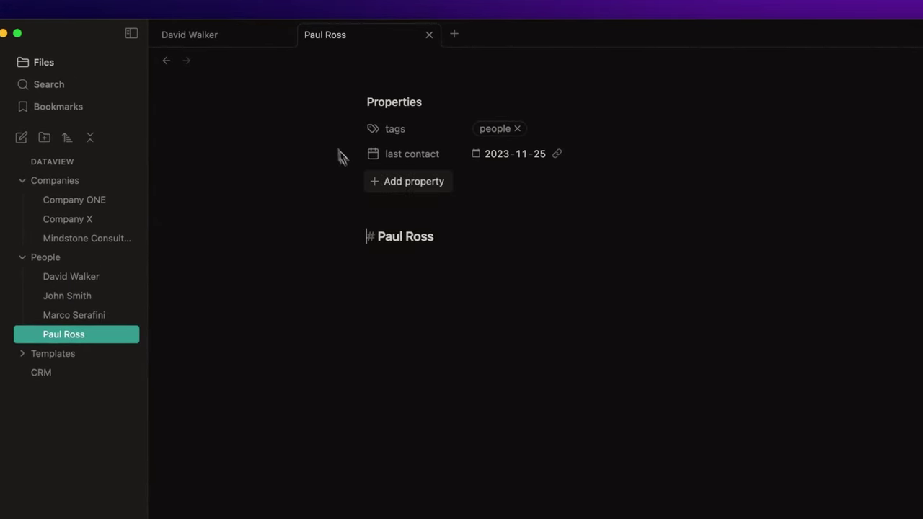
{"action": "left_click", "coordinate": [476, 156]}
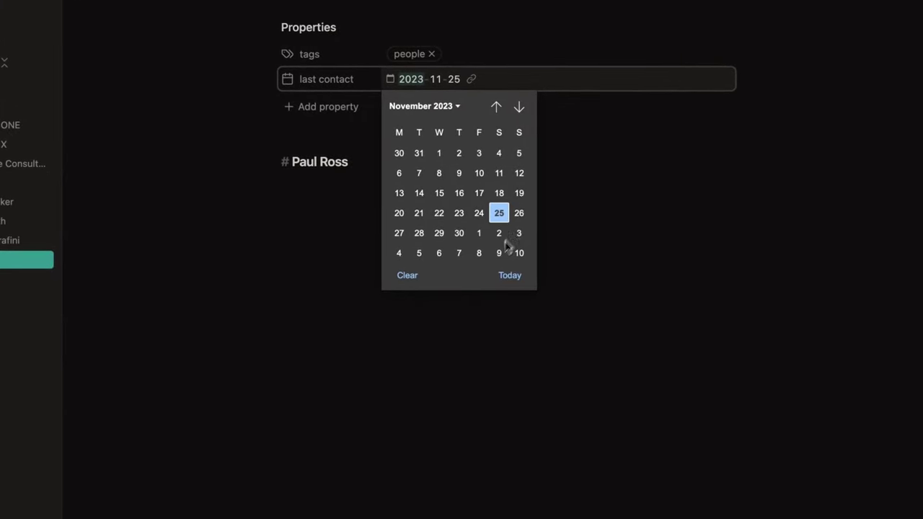
{"action": "left_click", "coordinate": [508, 274]}
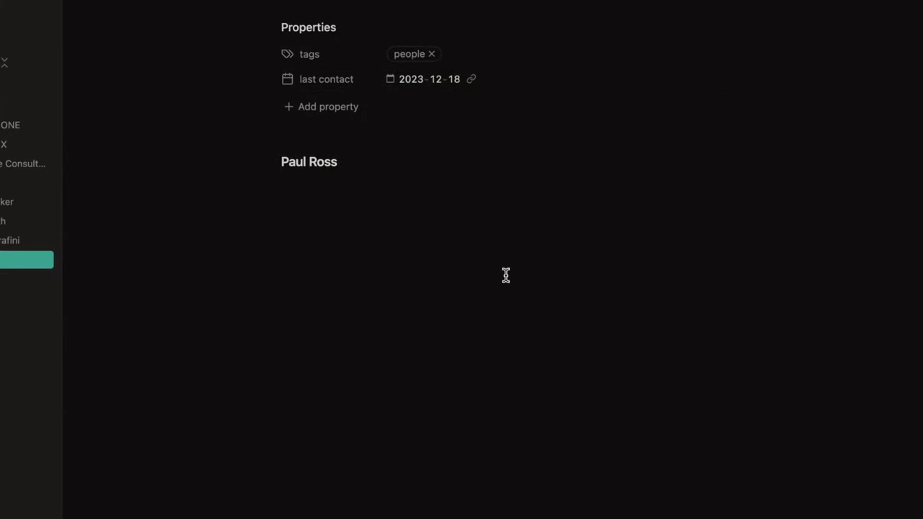
{"action": "left_click", "coordinate": [505, 274]}
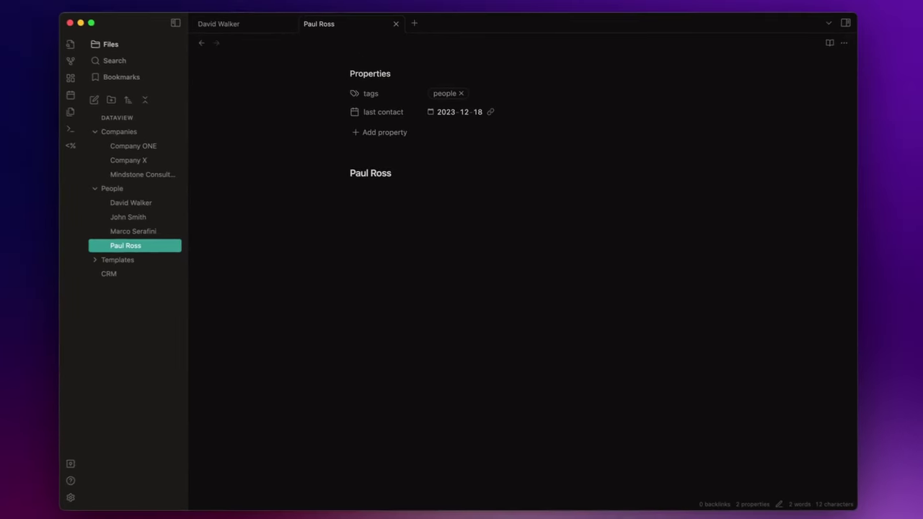
{"action": "left_click", "coordinate": [212, 48]}
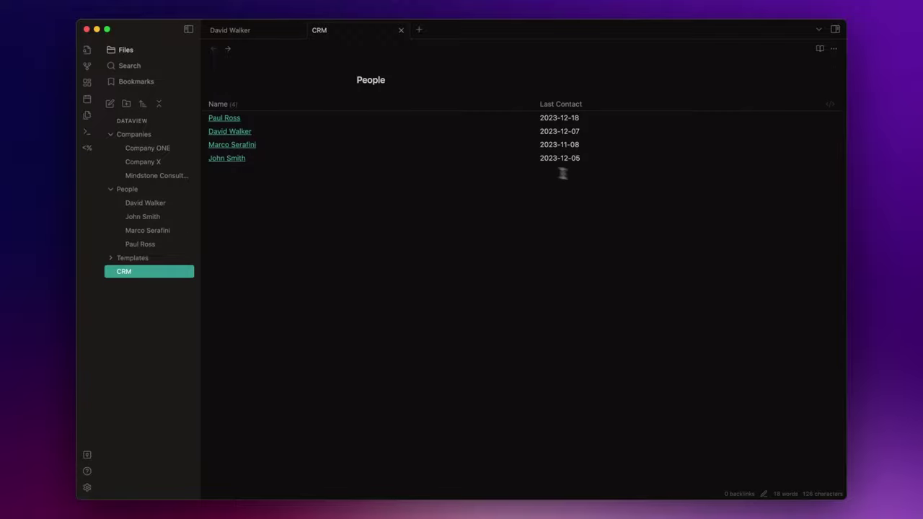
Step: Search the community plugin catalogue for 'metadata men', then install and enable Metadata Menu
{"action": "left_click", "coordinate": [173, 134]}
{"action": "left_click", "coordinate": [136, 149]}
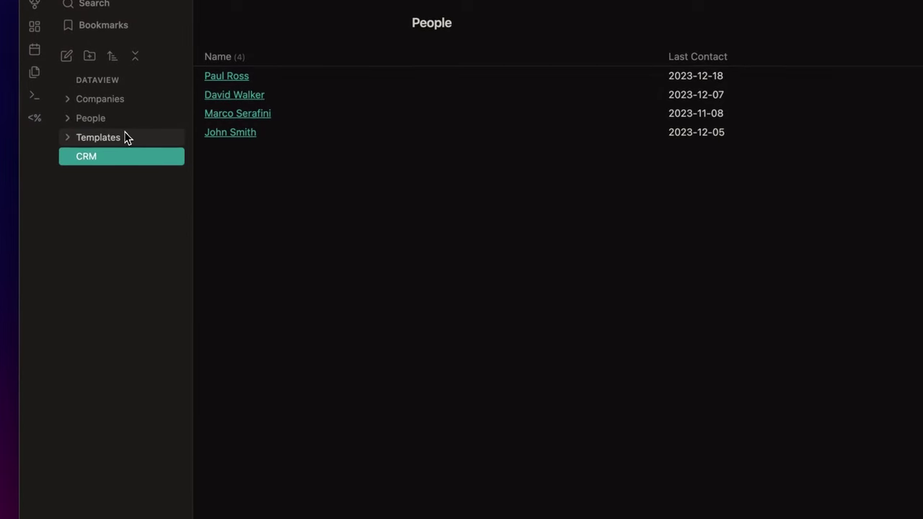
{"action": "left_click", "coordinate": [34, 486]}
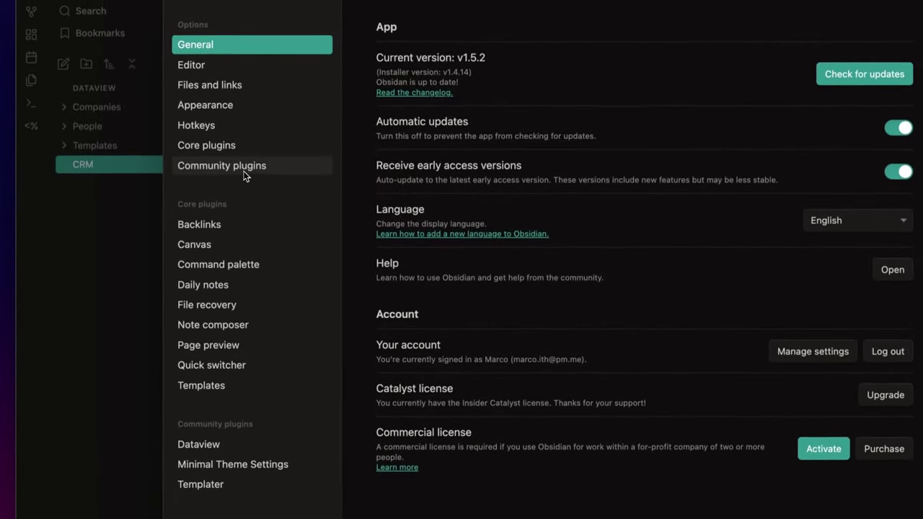
{"action": "left_click", "coordinate": [244, 166]}
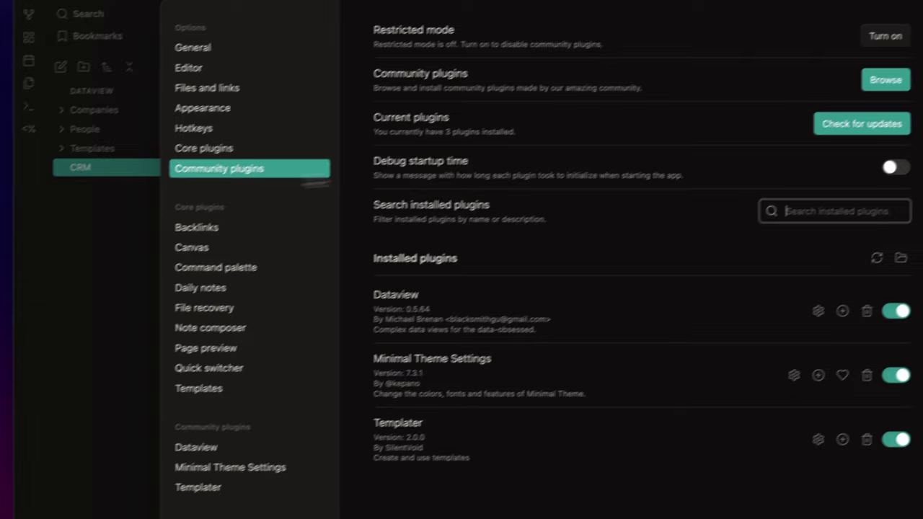
{"action": "left_click", "coordinate": [884, 78]}
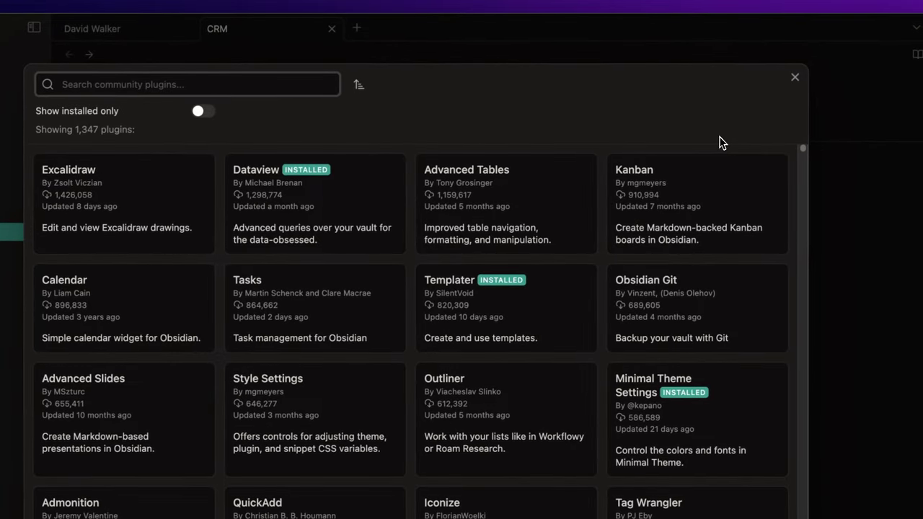
{"action": "type", "text": "metadata men"}
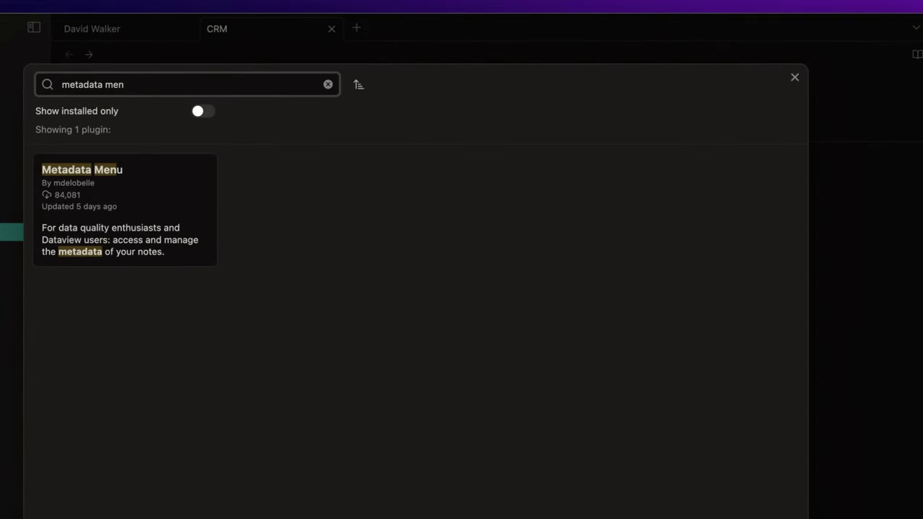
{"action": "left_click", "coordinate": [202, 221]}
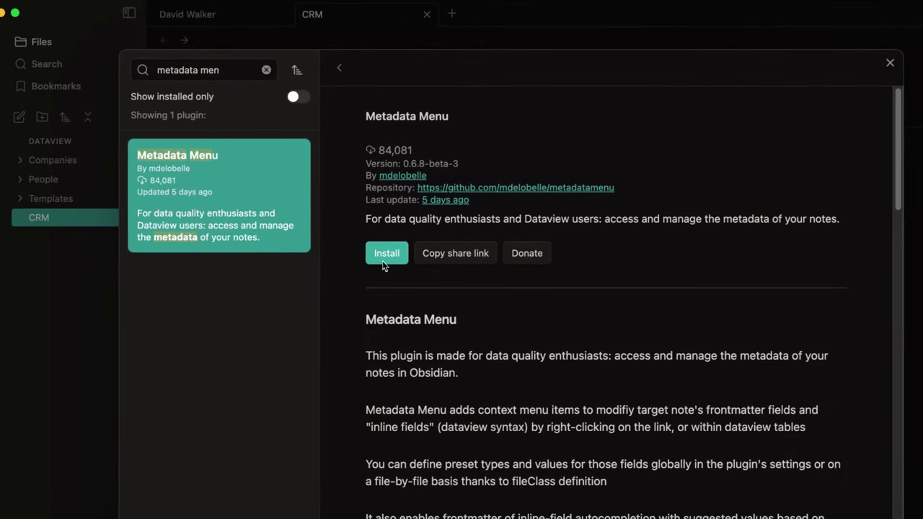
{"action": "left_click", "coordinate": [383, 265]}
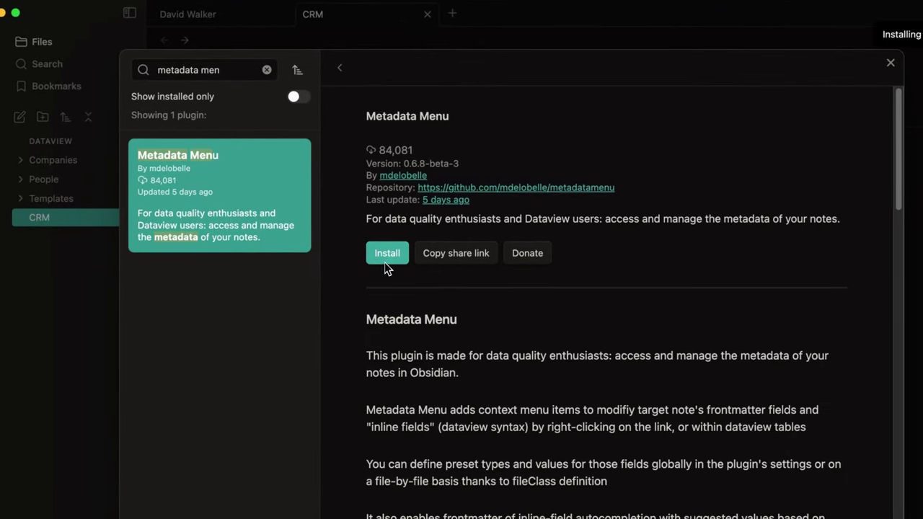
{"action": "left_click", "coordinate": [394, 261]}
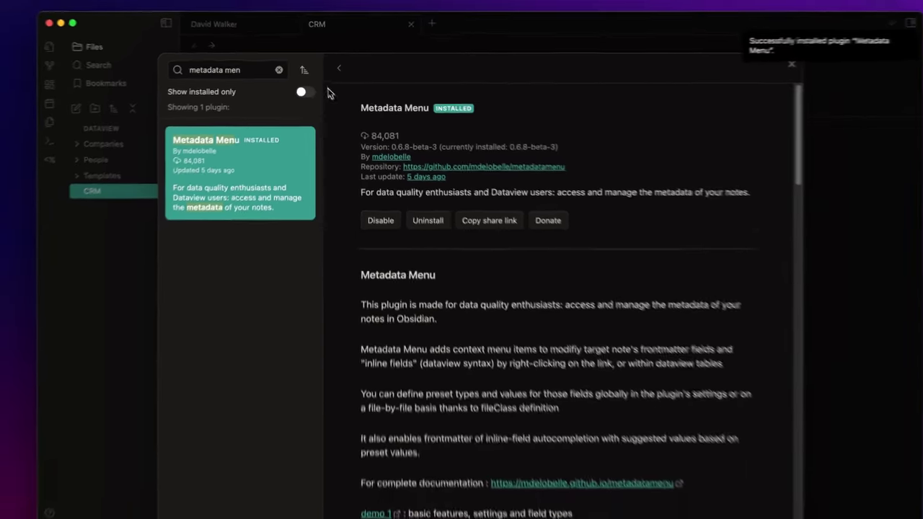
{"action": "left_click", "coordinate": [338, 68]}
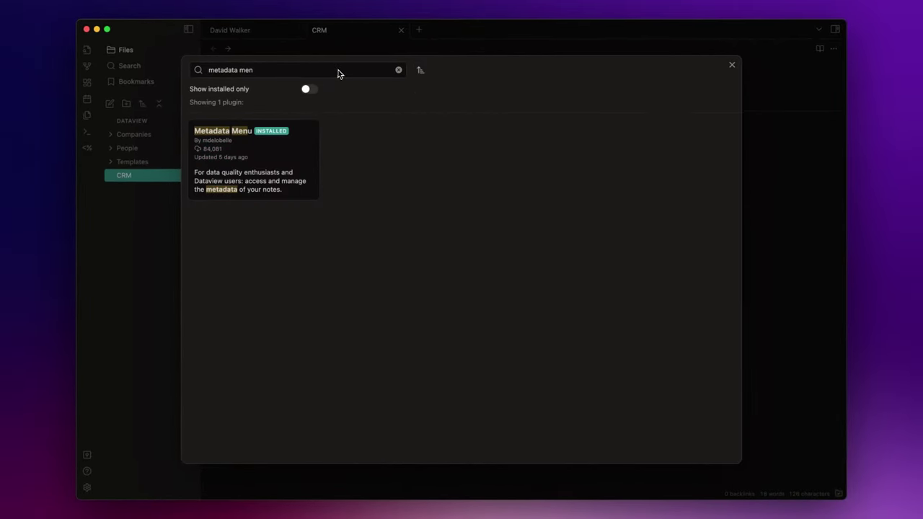
{"action": "left_click", "coordinate": [731, 65]}
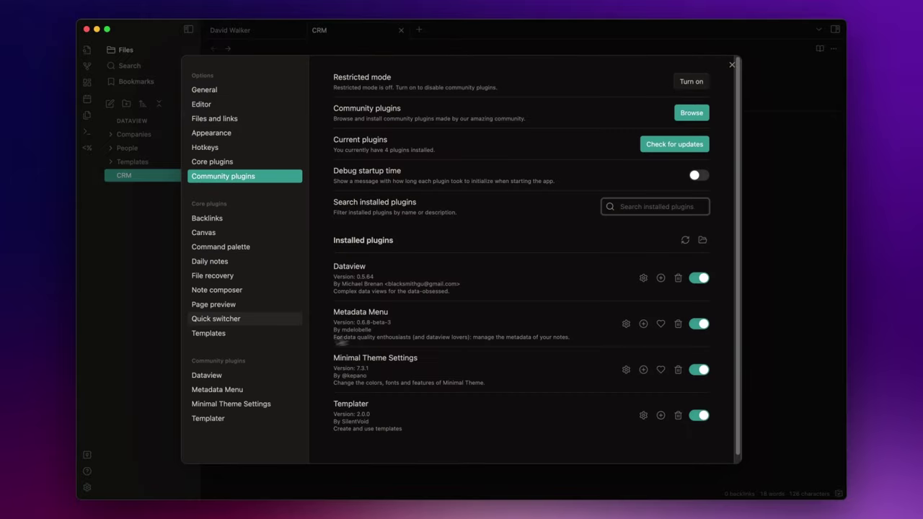
Step: Show Metadata Menu's plugin settings and expand its FileClass settings section
{"action": "left_click", "coordinate": [229, 390]}
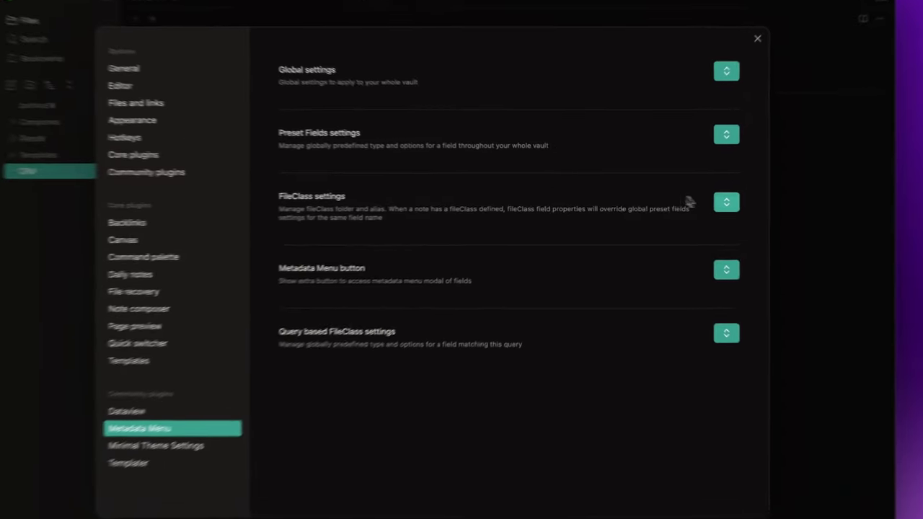
{"action": "left_click", "coordinate": [706, 201]}
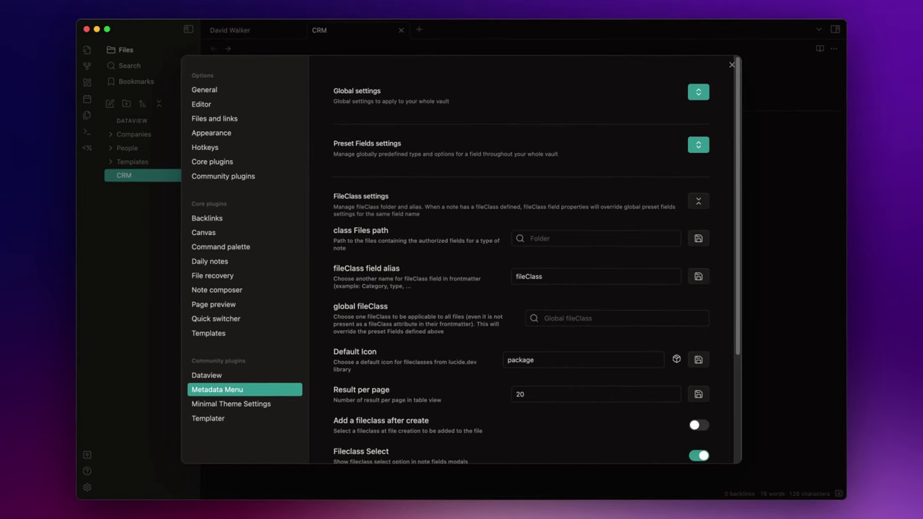
Step: Create a new vault folder named Classes
{"action": "key", "text": "Escape"}
{"action": "left_click", "coordinate": [126, 103]}
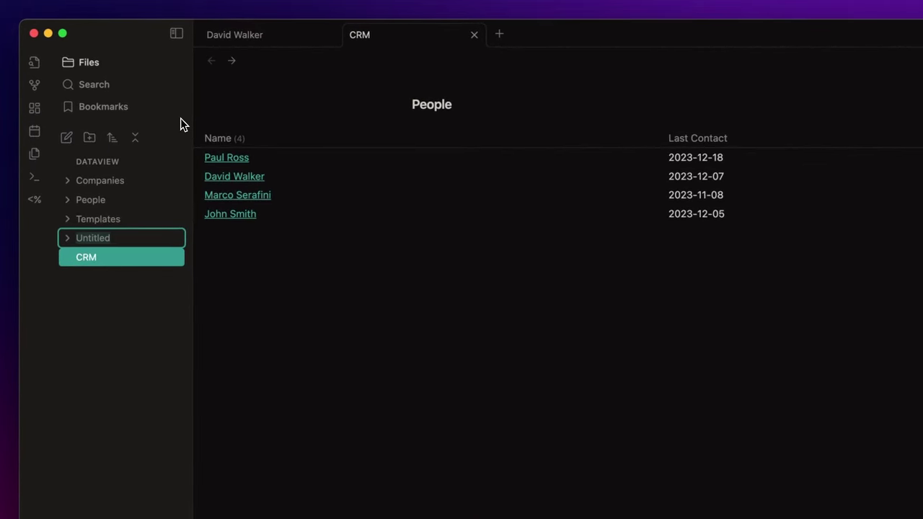
{"action": "type", "text": "Classes"}
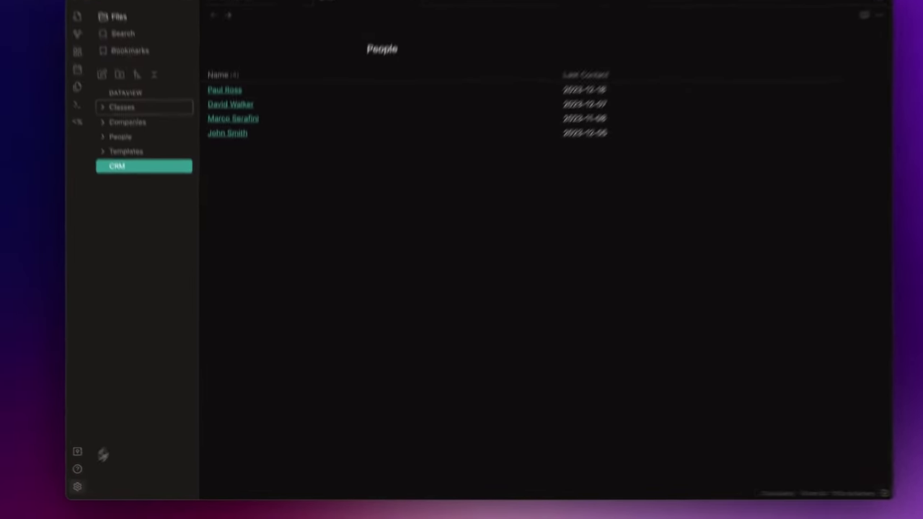
Step: Set Metadata Menu's class Files path to the Classes folder and save it
{"action": "left_click", "coordinate": [78, 487]}
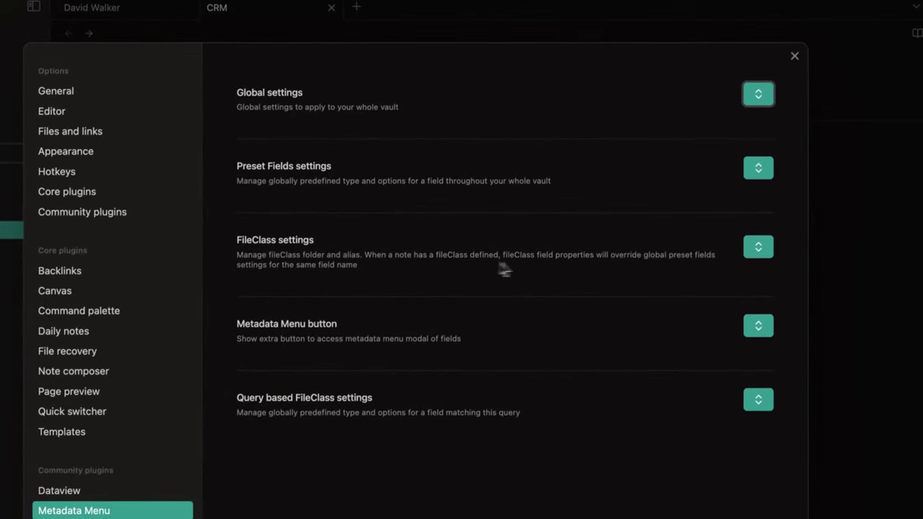
{"action": "left_click", "coordinate": [505, 269]}
{"action": "left_click", "coordinate": [570, 298]}
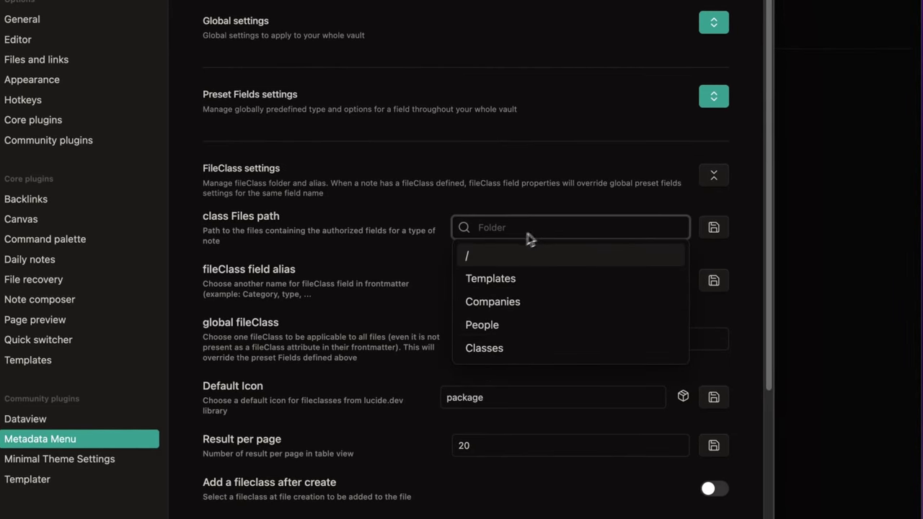
{"action": "left_click", "coordinate": [494, 349]}
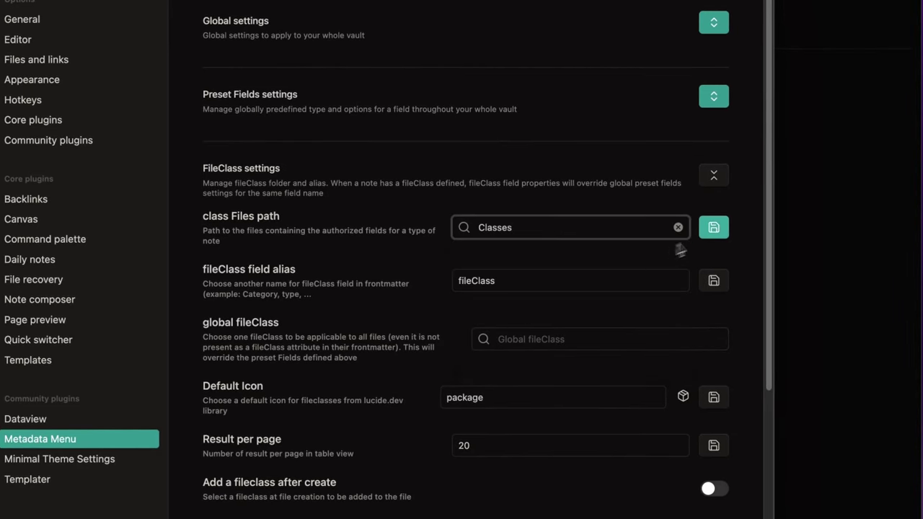
{"action": "left_click", "coordinate": [711, 229]}
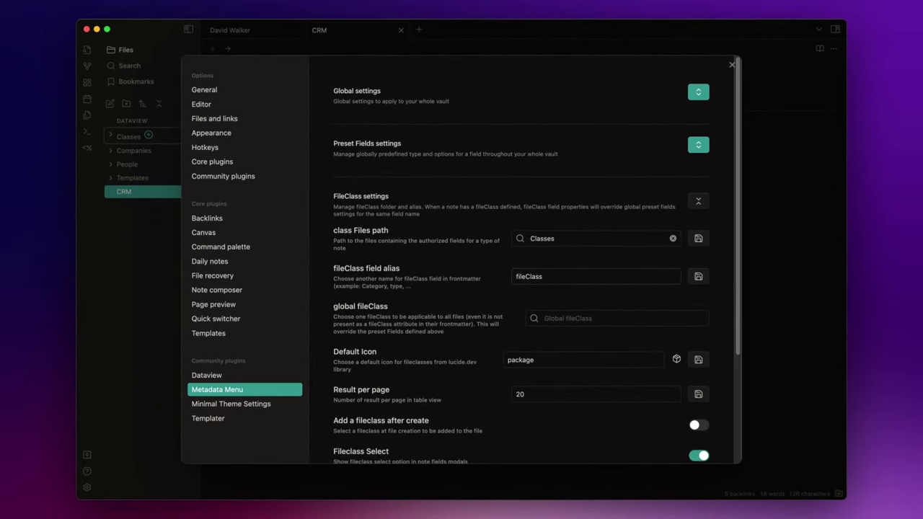
Step: Create a new fileClass named people in the Classes folder
{"action": "key", "text": "Escape"}
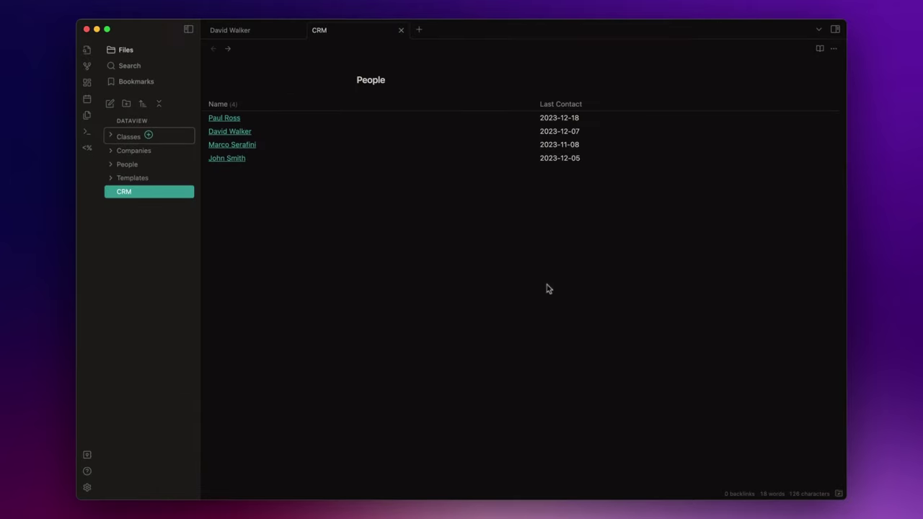
{"action": "left_click", "coordinate": [149, 135]}
{"action": "type", "text": "people"}
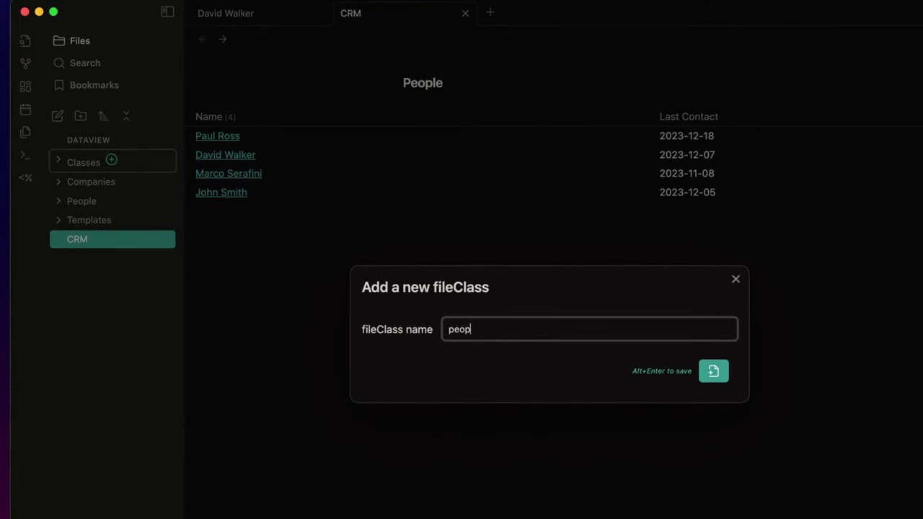
{"action": "left_click", "coordinate": [714, 371]}
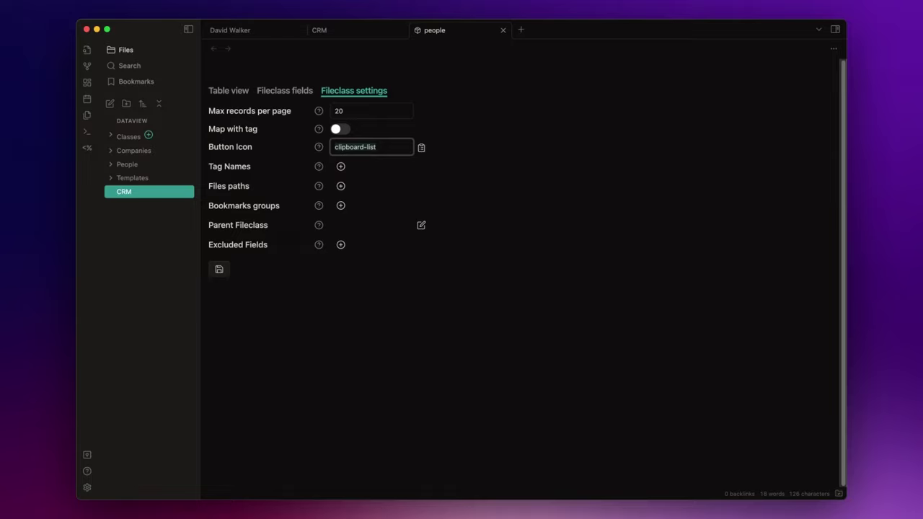
Step: Set the people fileClass's button icon to 'user', save it, and view its fields
{"action": "key", "text": "BackSpace"}
{"action": "type", "text": "user"}
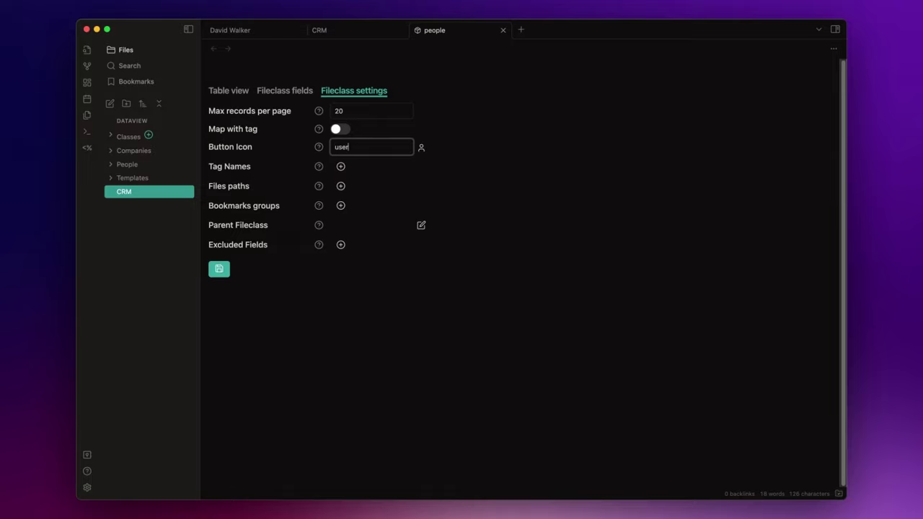
{"action": "left_click", "coordinate": [219, 269]}
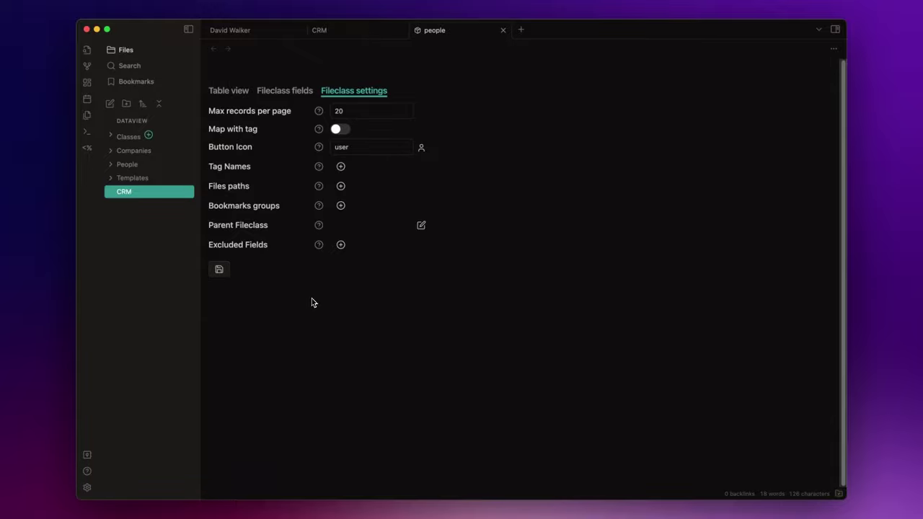
{"action": "left_click", "coordinate": [282, 92]}
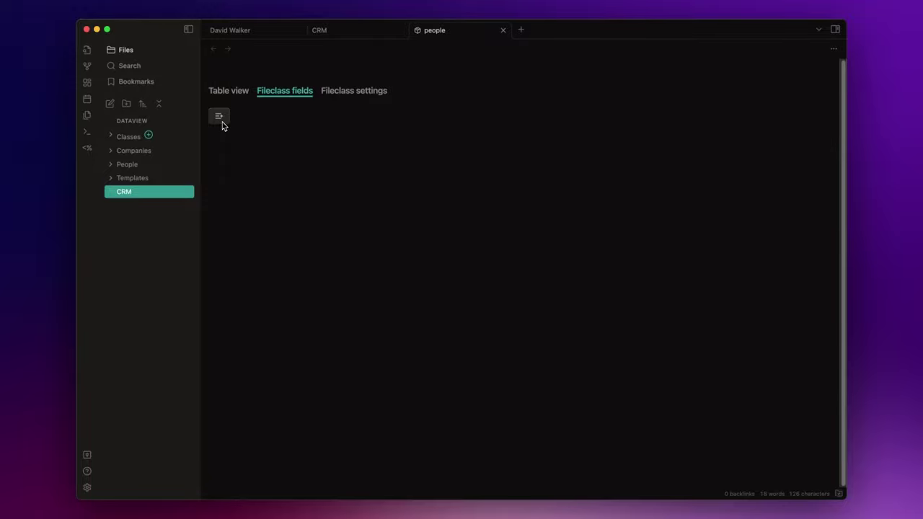
Step: Add a field named company with the Accept a link (File) type and save it
{"action": "left_click", "coordinate": [219, 117]}
{"action": "type", "text": "company"}
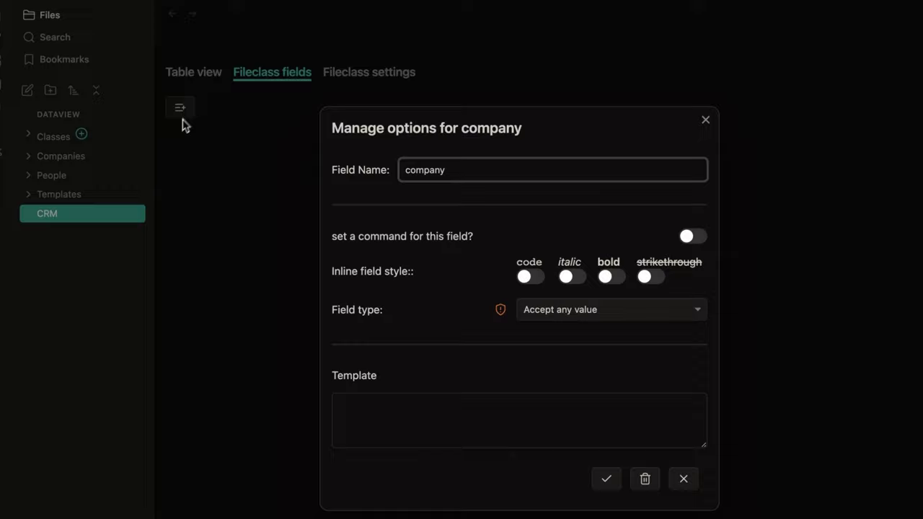
{"action": "left_click", "coordinate": [568, 312]}
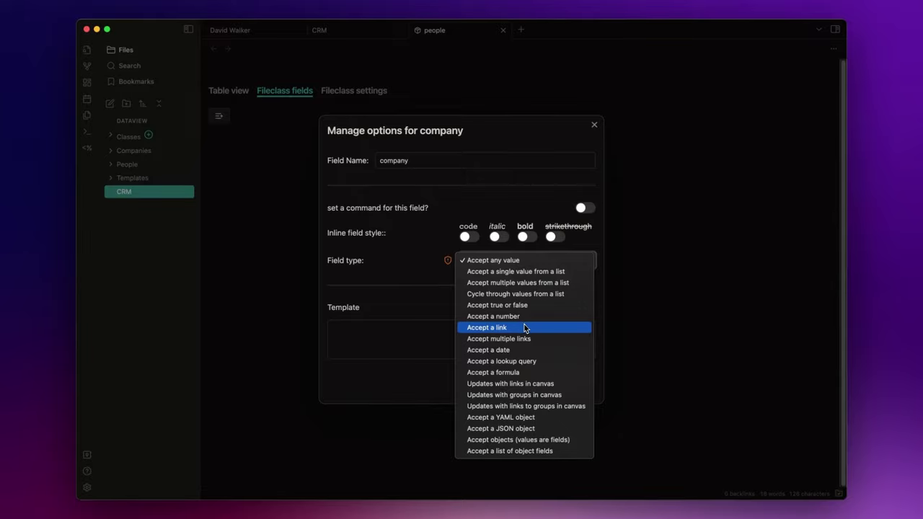
{"action": "left_click", "coordinate": [524, 328]}
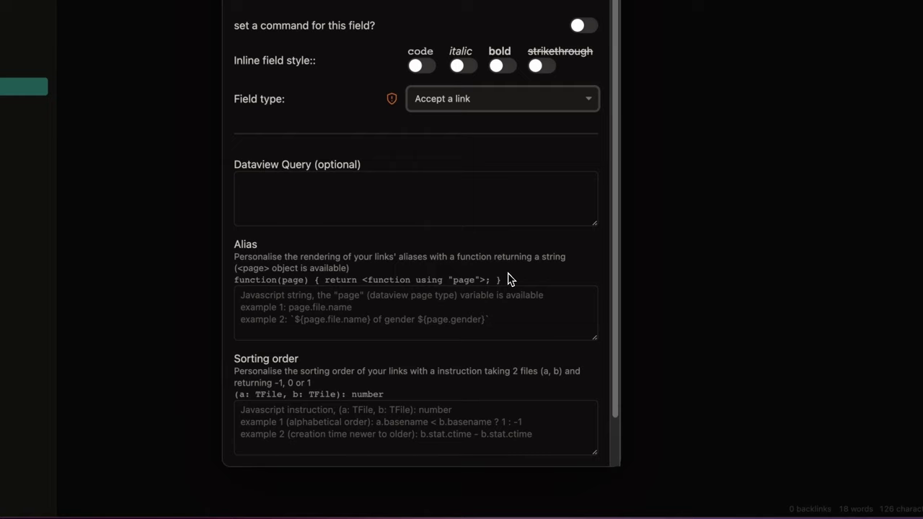
{"action": "scroll", "coordinate": [545, 259], "scroll_direction": "down", "scroll_amount": 2}
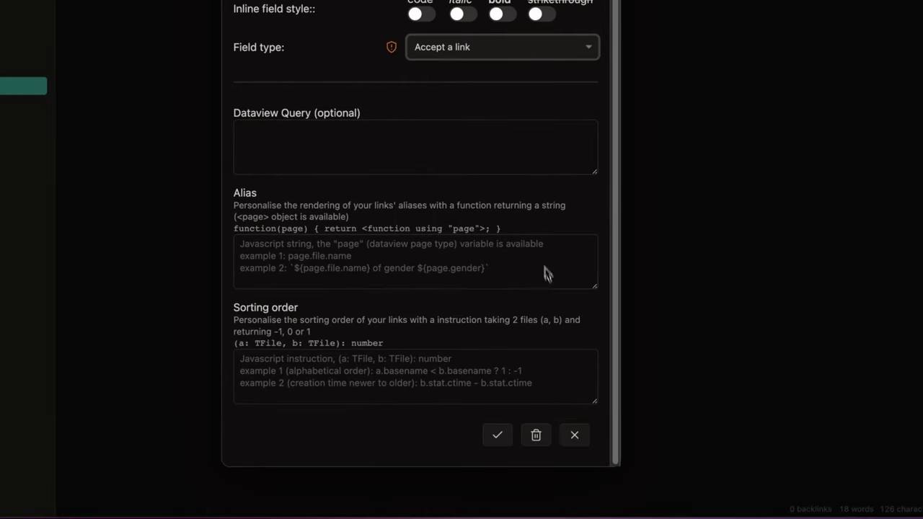
{"action": "left_click", "coordinate": [504, 440]}
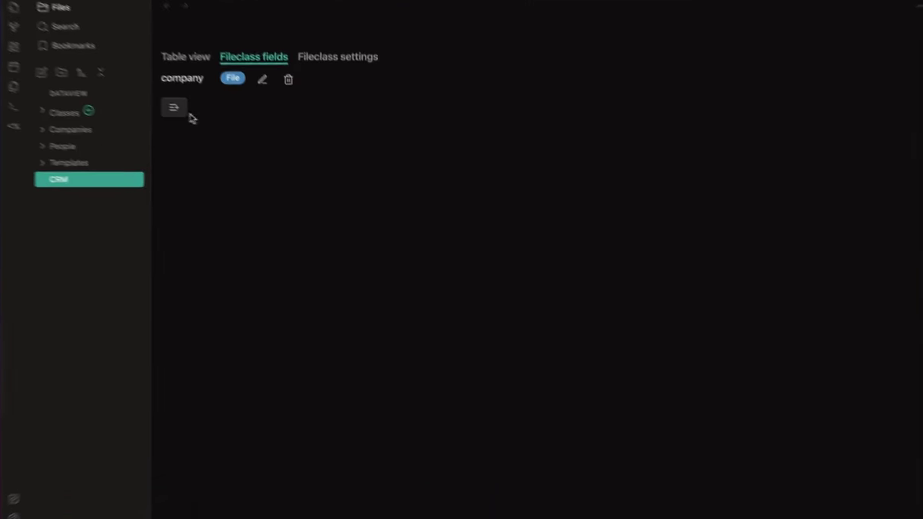
Step: Add business role and city fields with the default Accept any value type
{"action": "left_click", "coordinate": [189, 114]}
{"action": "type", "text": "business"}
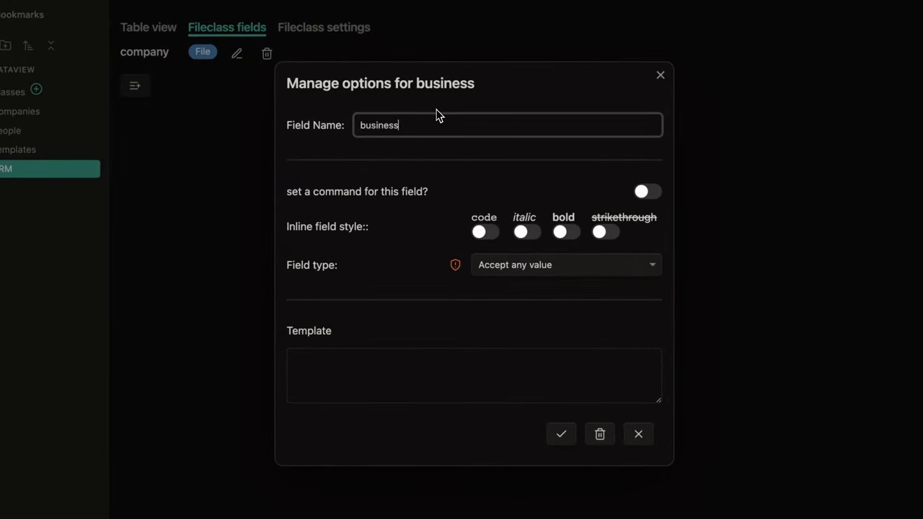
{"action": "type", "text": " role"}
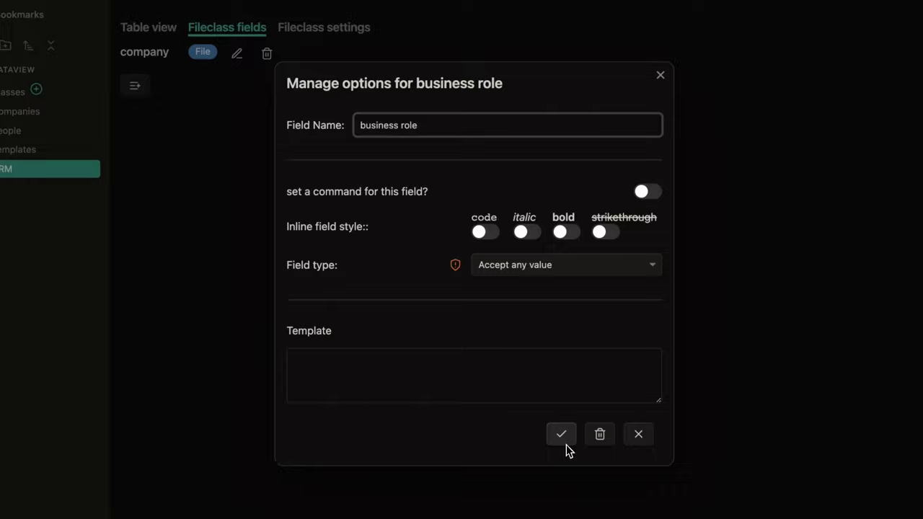
{"action": "left_click", "coordinate": [565, 442]}
{"action": "left_click", "coordinate": [137, 109]}
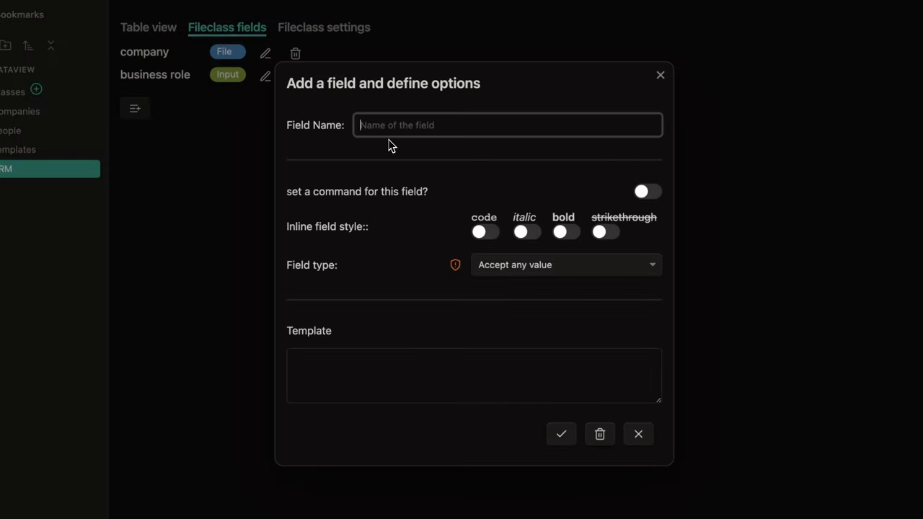
{"action": "type", "text": "city"}
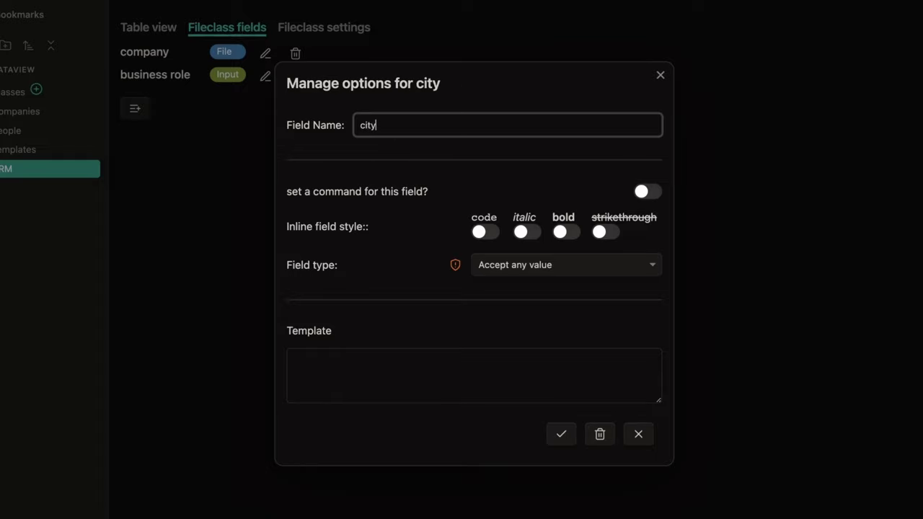
{"action": "left_click", "coordinate": [559, 434]}
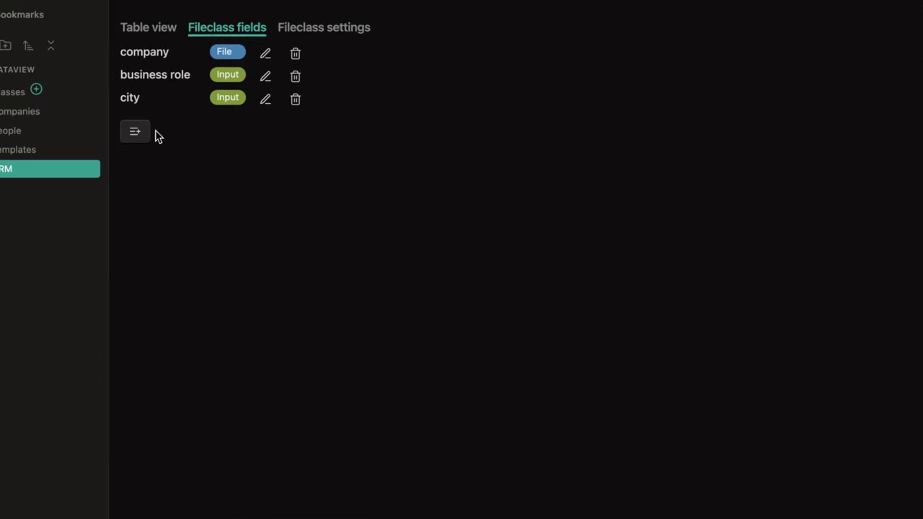
Step: Add email and website fields the same way as Input fields
{"action": "left_click", "coordinate": [136, 132]}
{"action": "type", "text": "email"}
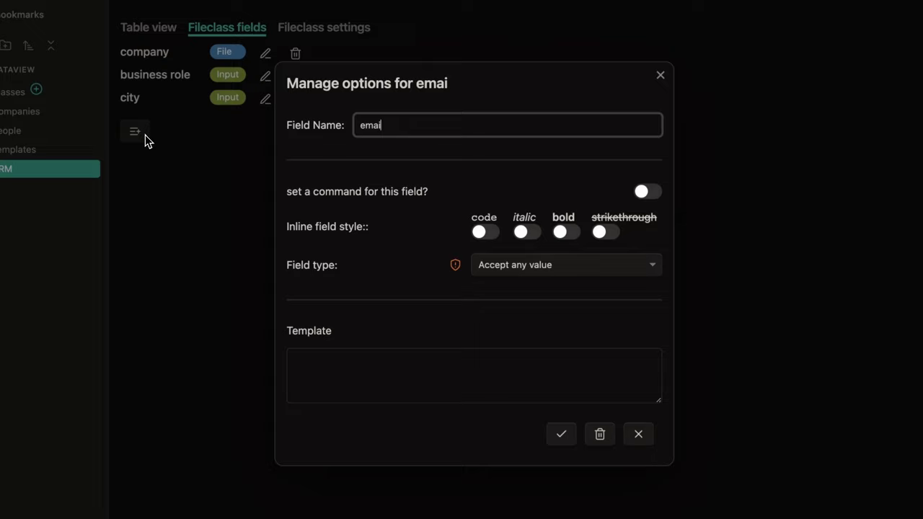
{"action": "left_click", "coordinate": [566, 442]}
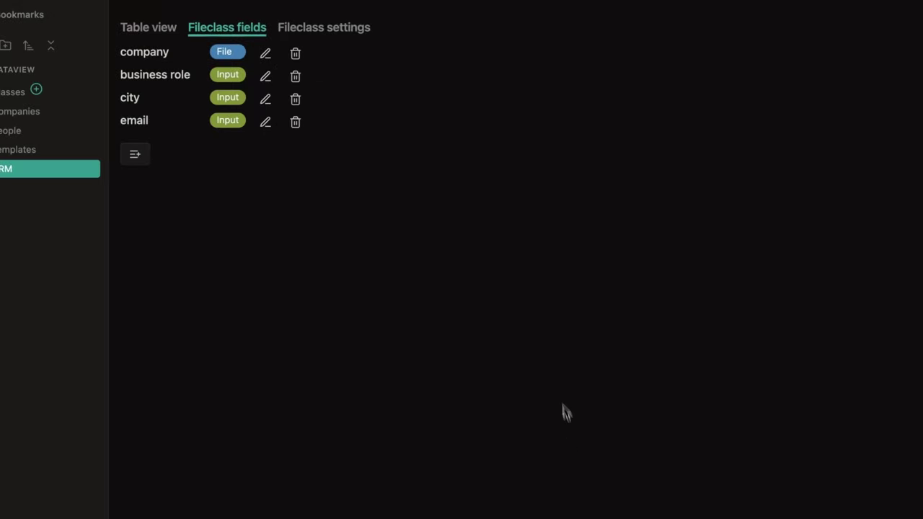
{"action": "left_click", "coordinate": [136, 156]}
{"action": "type", "text": "we"}
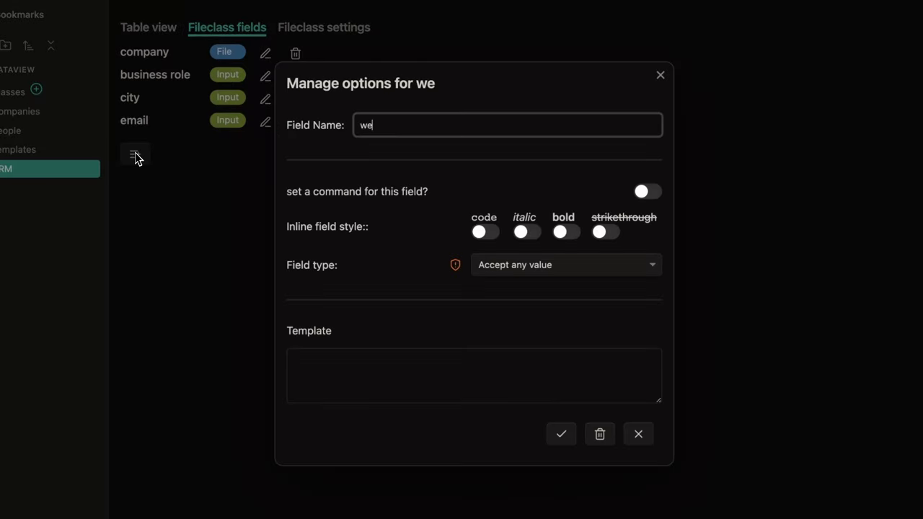
{"action": "type", "text": "bsite"}
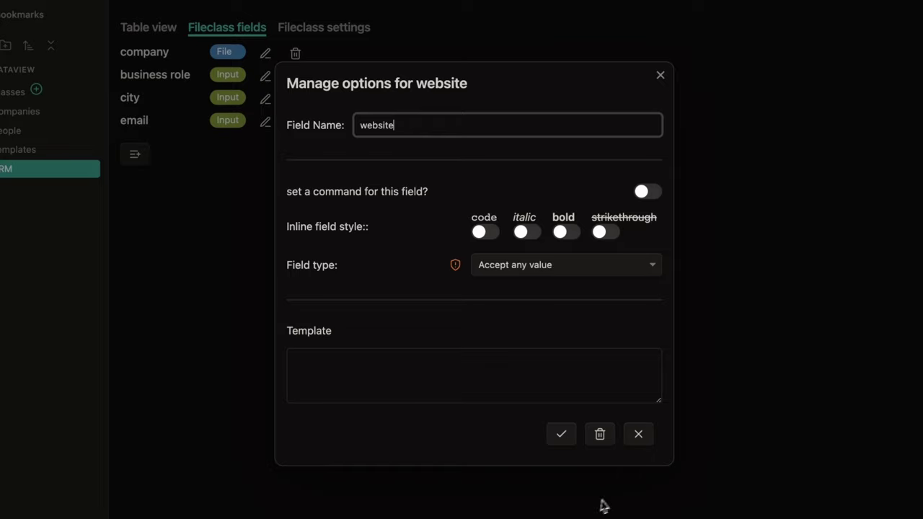
{"action": "left_click", "coordinate": [568, 443]}
{"action": "left_click", "coordinate": [136, 177]}
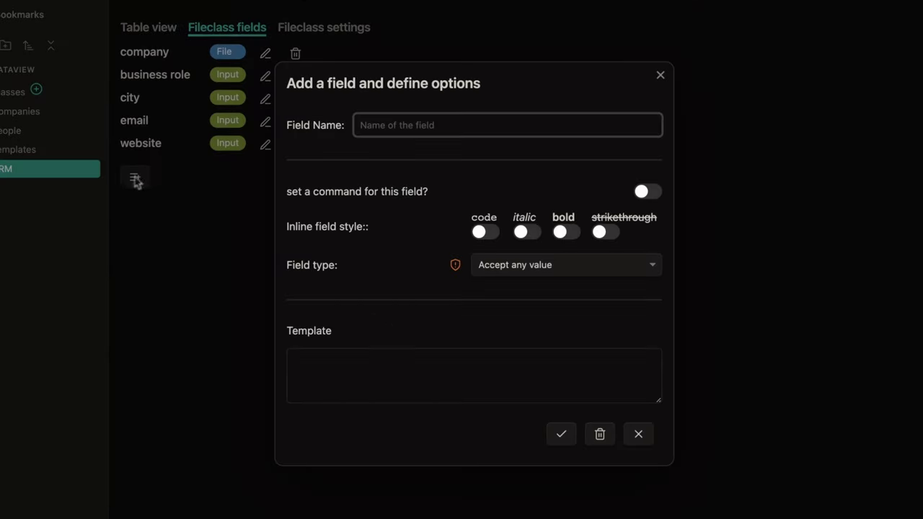
Step: Save a 'last contact' Date field with YYYY-MM-DD format and Insert as link enabled
{"action": "type", "text": "last contact"}
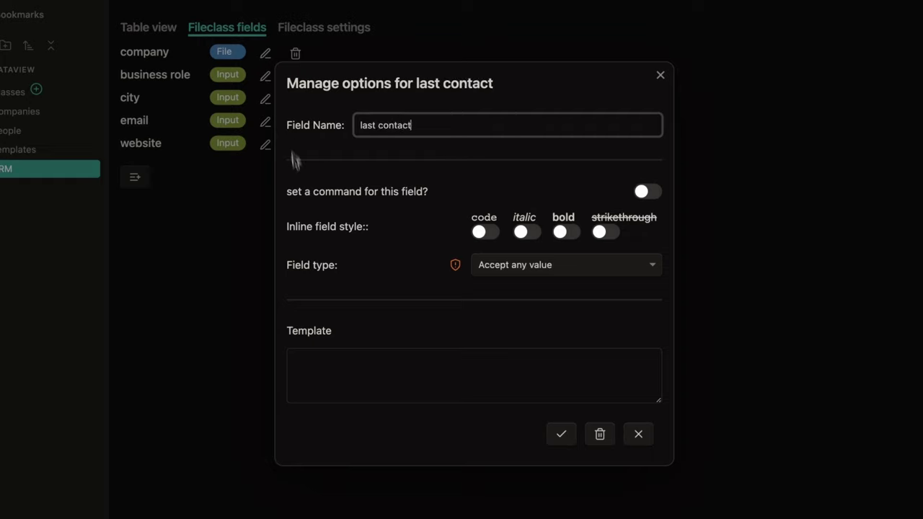
{"action": "left_click", "coordinate": [554, 272]}
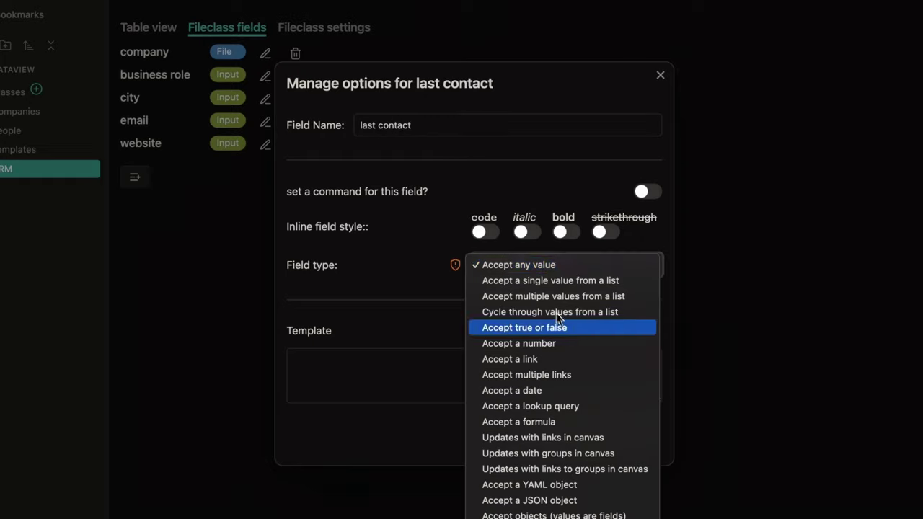
{"action": "left_click", "coordinate": [602, 390]}
{"action": "left_click", "coordinate": [502, 307]}
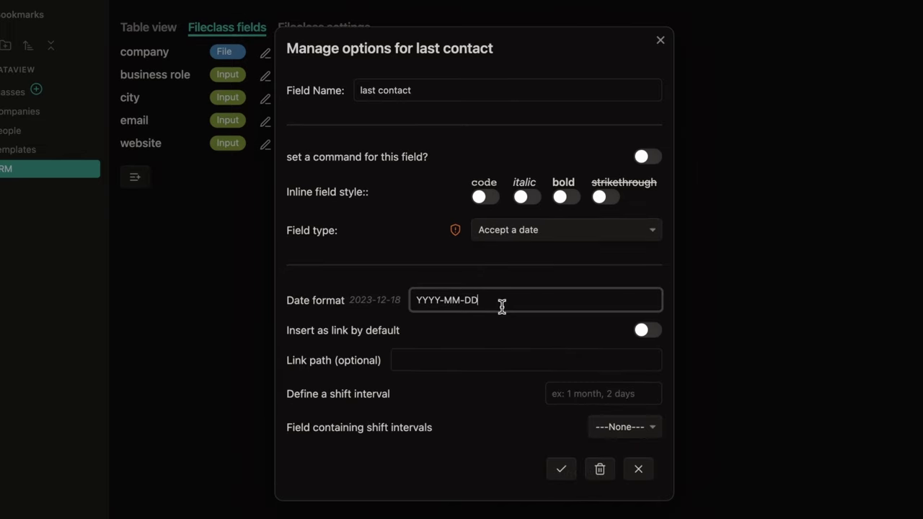
{"action": "left_click_drag", "start_coordinate": [502, 307], "coordinate": [415, 302]}
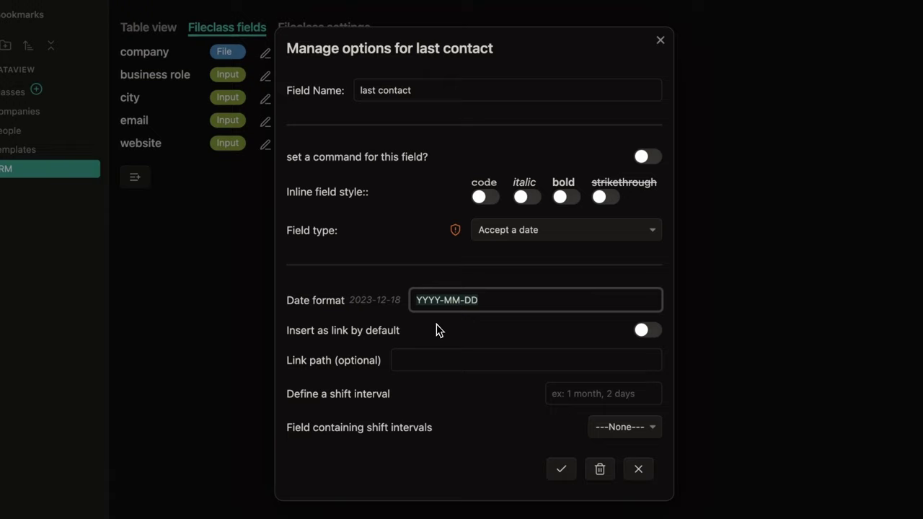
{"action": "left_click", "coordinate": [446, 333]}
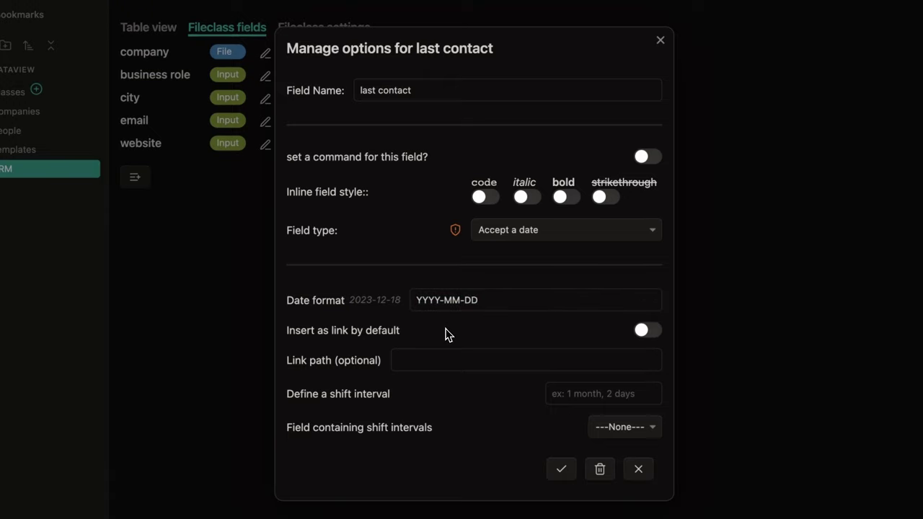
{"action": "left_click", "coordinate": [653, 335]}
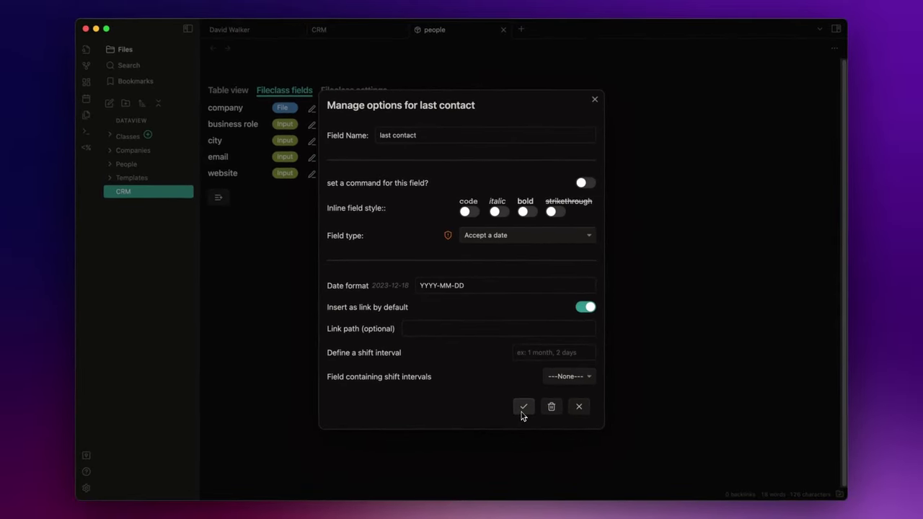
{"action": "left_click", "coordinate": [522, 413]}
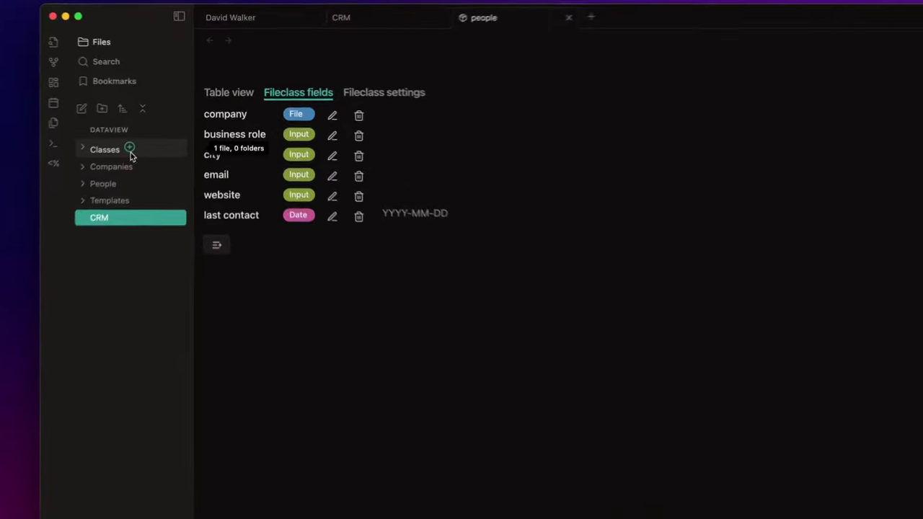
Step: Create a new fileClass named company
{"action": "left_click", "coordinate": [129, 148]}
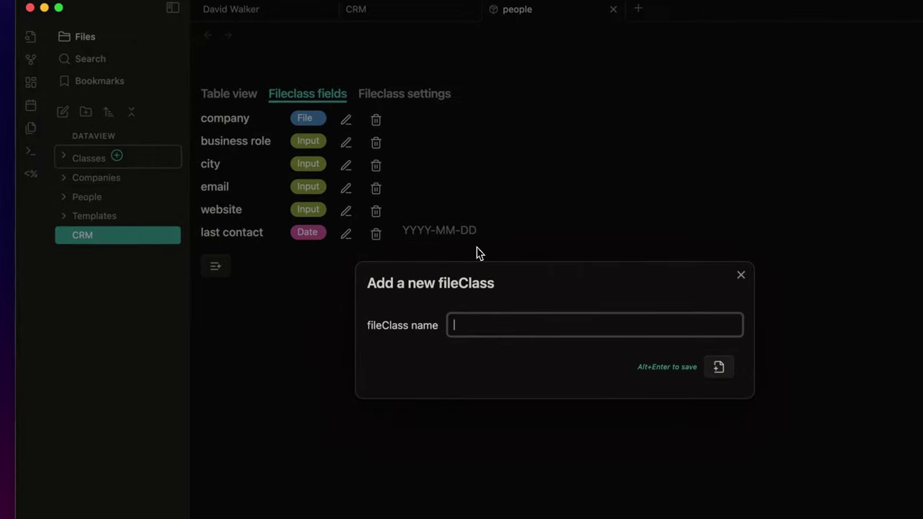
{"action": "type", "text": "company"}
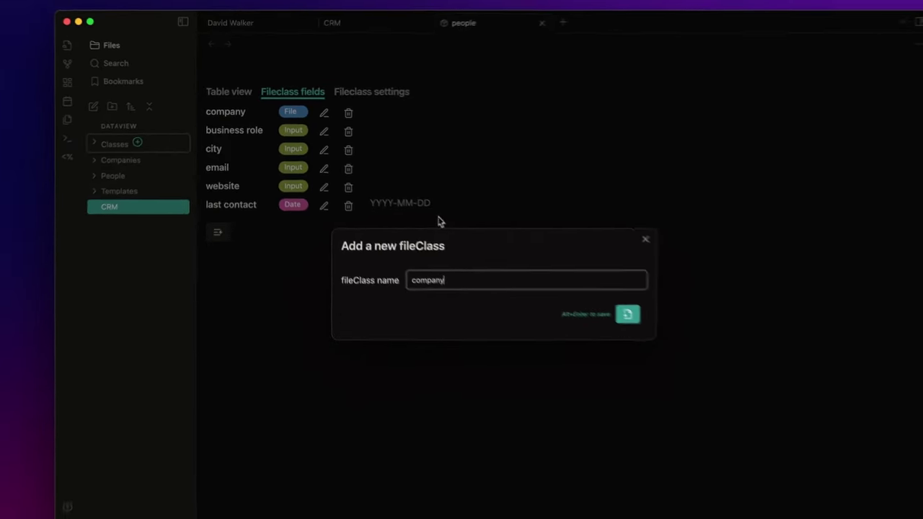
{"action": "left_click", "coordinate": [627, 314]}
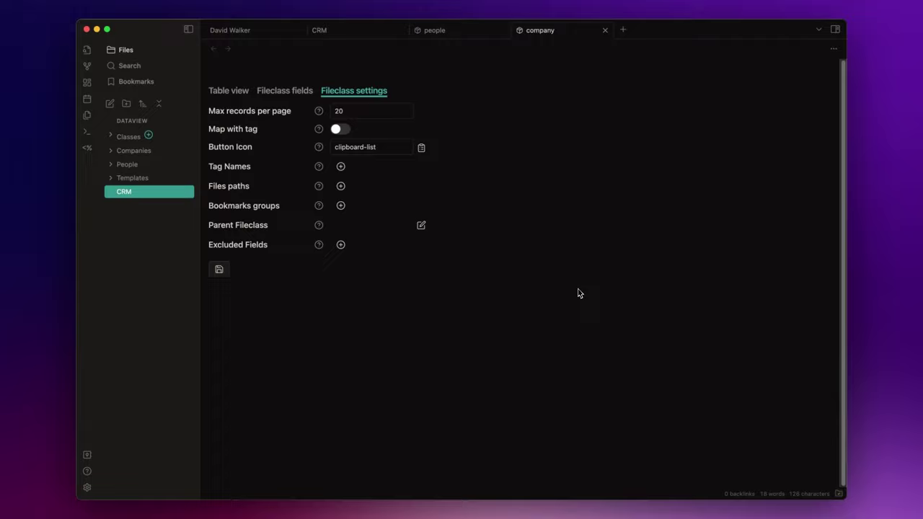
Step: Set the company fileClass button icon to 'building', save, and view its empty field list
{"action": "triple_click", "coordinate": [379, 151]}
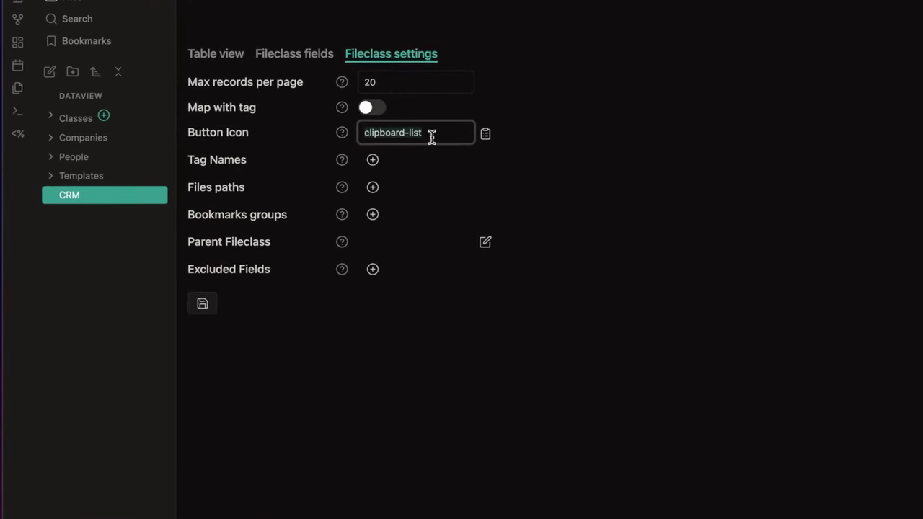
{"action": "type", "text": "building"}
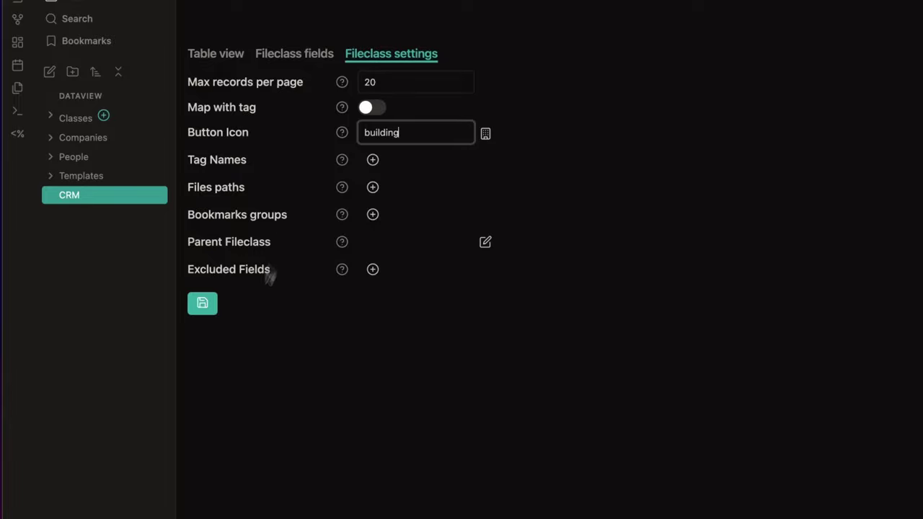
{"action": "left_click", "coordinate": [204, 304]}
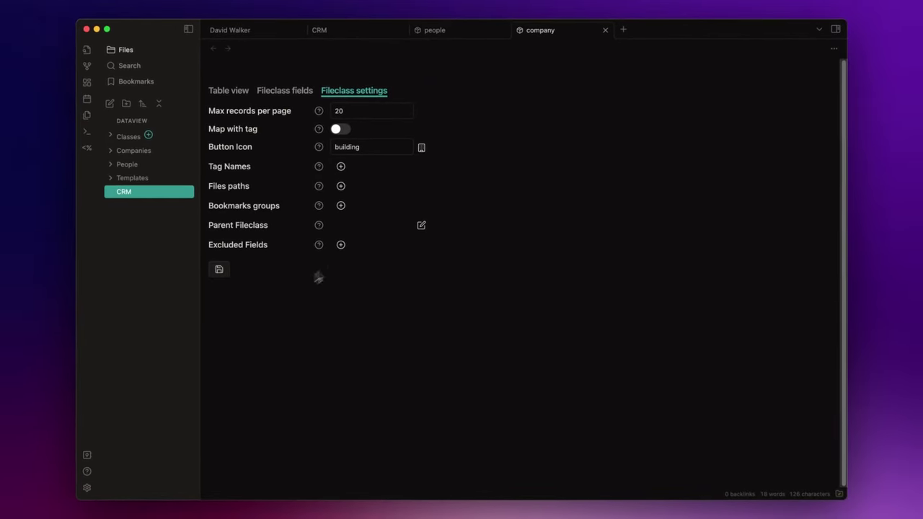
{"action": "left_click", "coordinate": [280, 97]}
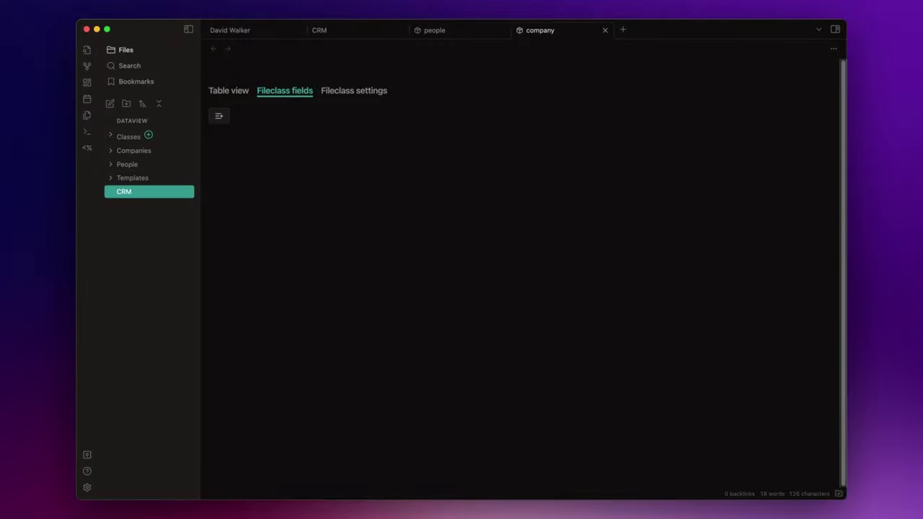
Step: Add a referent field to the company fileClass with type 'Accept a link'
{"action": "left_click", "coordinate": [220, 116]}
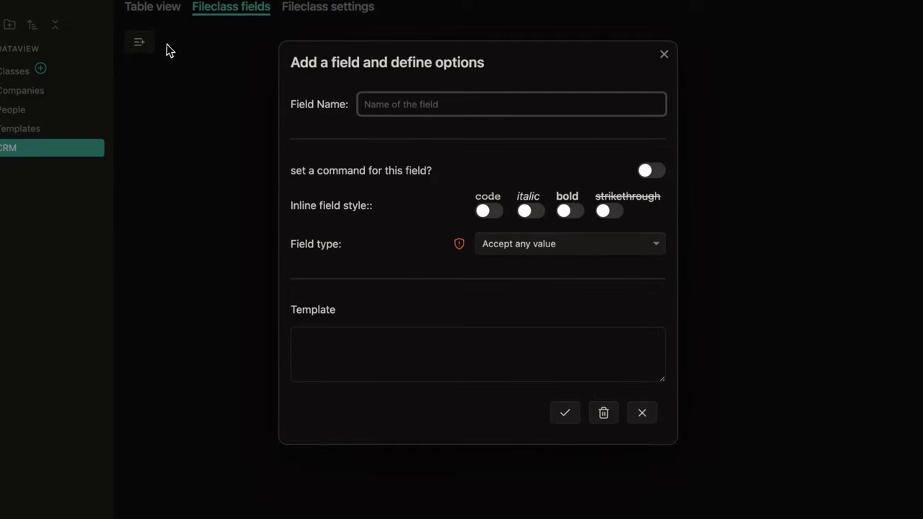
{"action": "type", "text": "referent"}
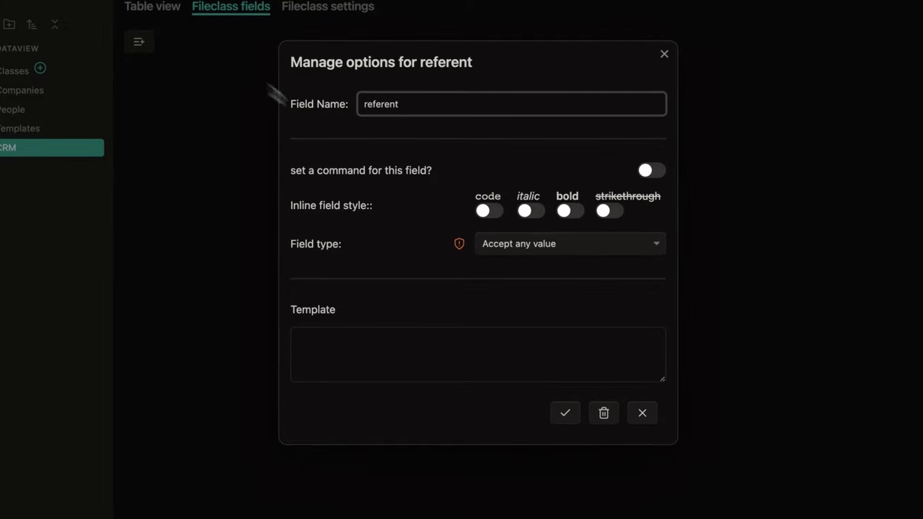
{"action": "left_click", "coordinate": [519, 245]}
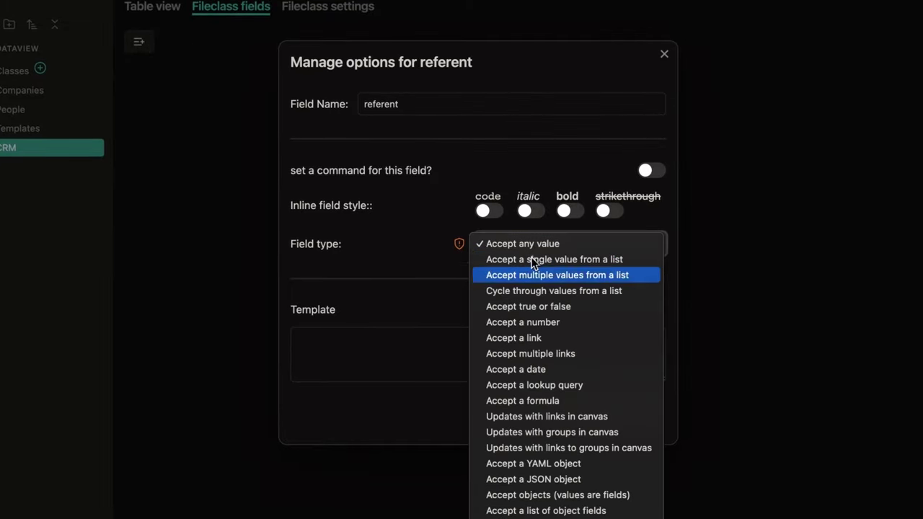
{"action": "left_click", "coordinate": [532, 339]}
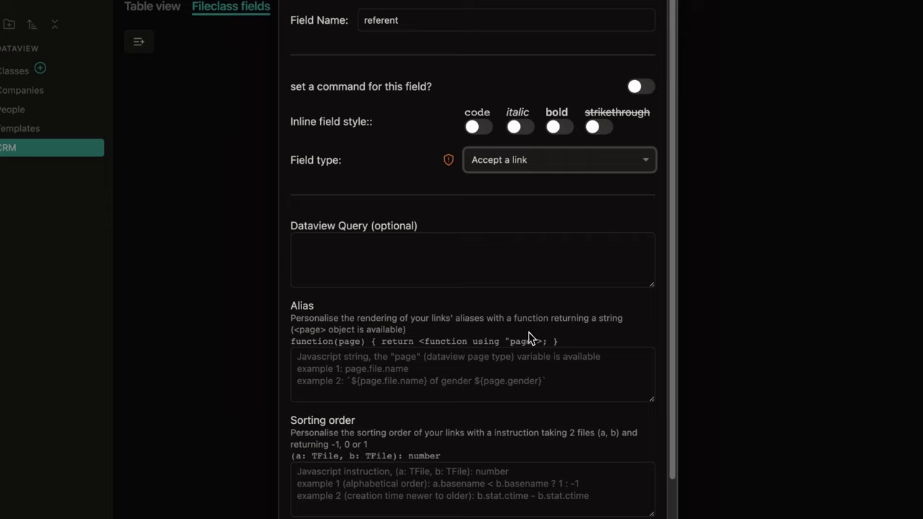
{"action": "scroll", "coordinate": [581, 266], "scroll_direction": "down", "scroll_amount": 2}
{"action": "left_click", "coordinate": [555, 497]}
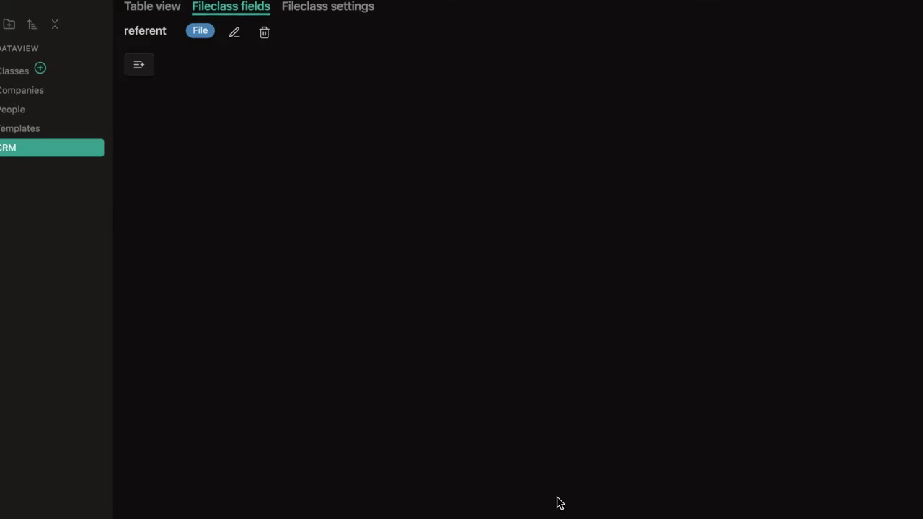
Step: Add a plain email field to the company fileClass
{"action": "left_click", "coordinate": [142, 69]}
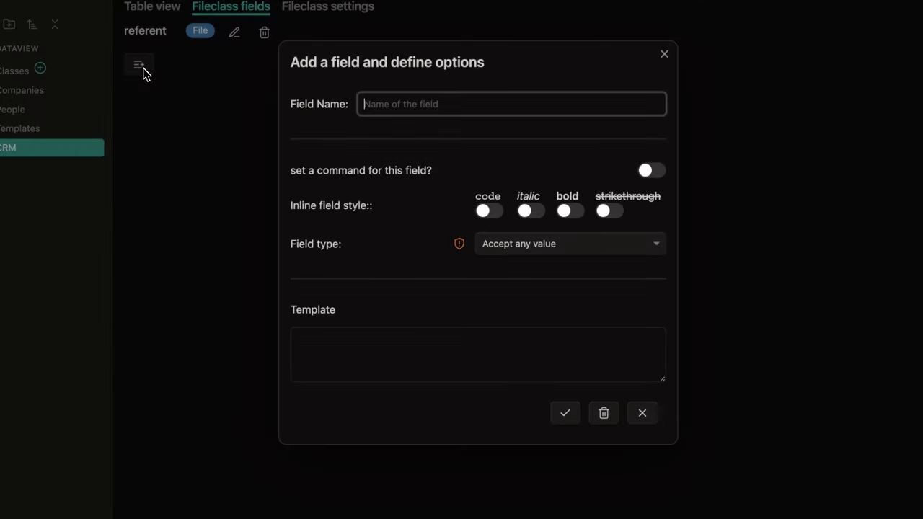
{"action": "type", "text": "email"}
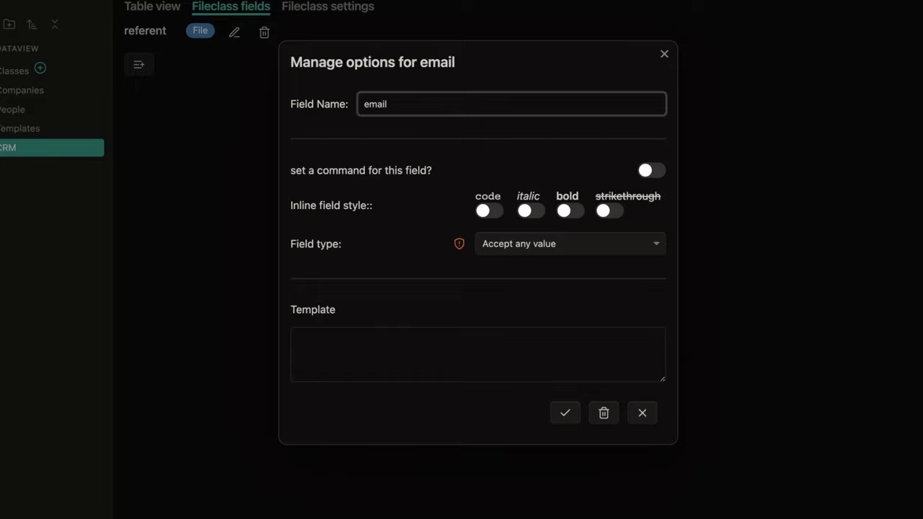
{"action": "left_click", "coordinate": [564, 413]}
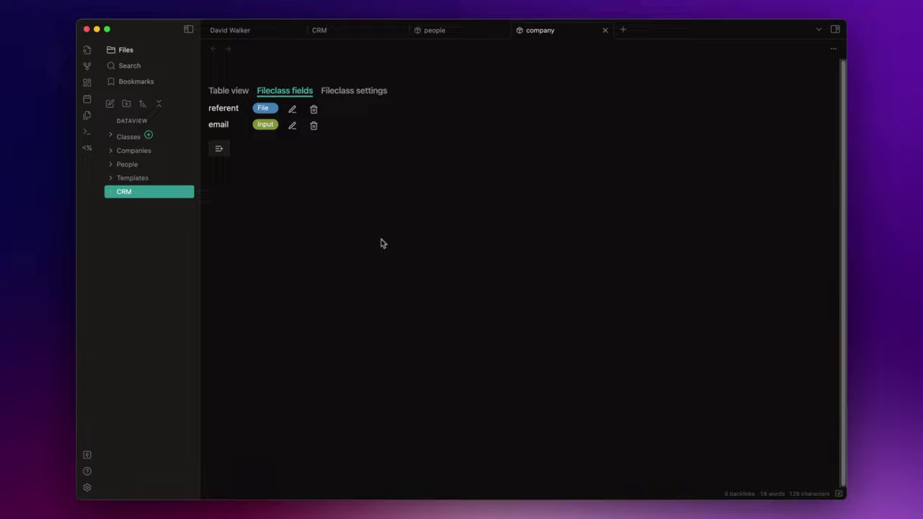
Step: Close all open tabs and open the first person note in the People folder
{"action": "left_click", "coordinate": [605, 31]}
{"action": "left_click", "coordinate": [503, 29]}
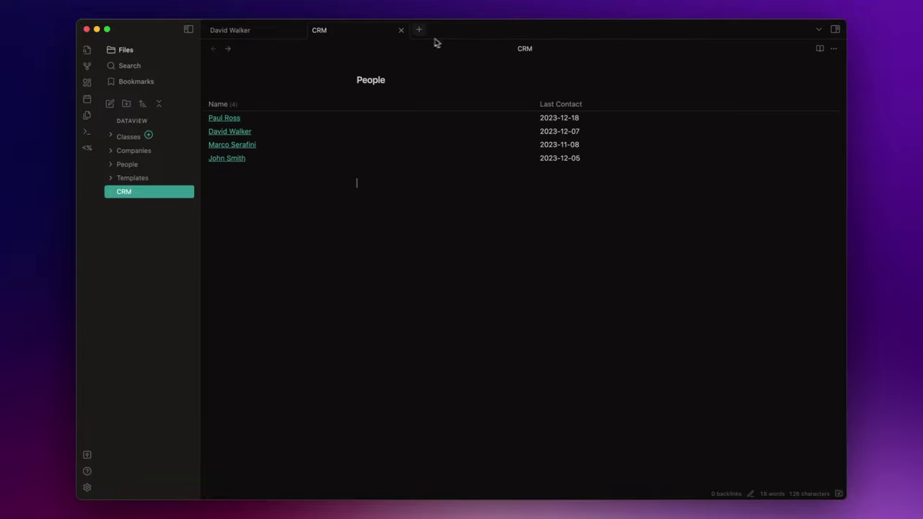
{"action": "left_click", "coordinate": [401, 30]}
{"action": "left_click", "coordinate": [300, 29]}
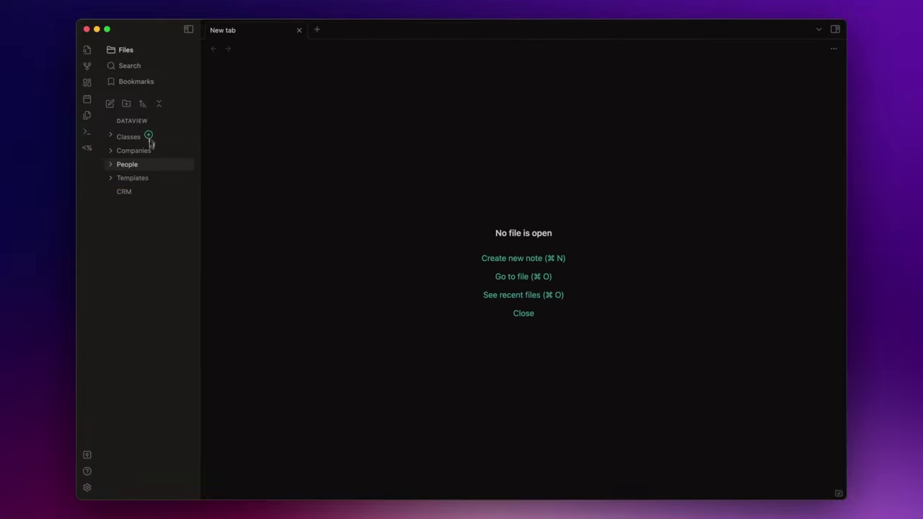
{"action": "left_click", "coordinate": [143, 164]}
{"action": "left_click", "coordinate": [142, 177]}
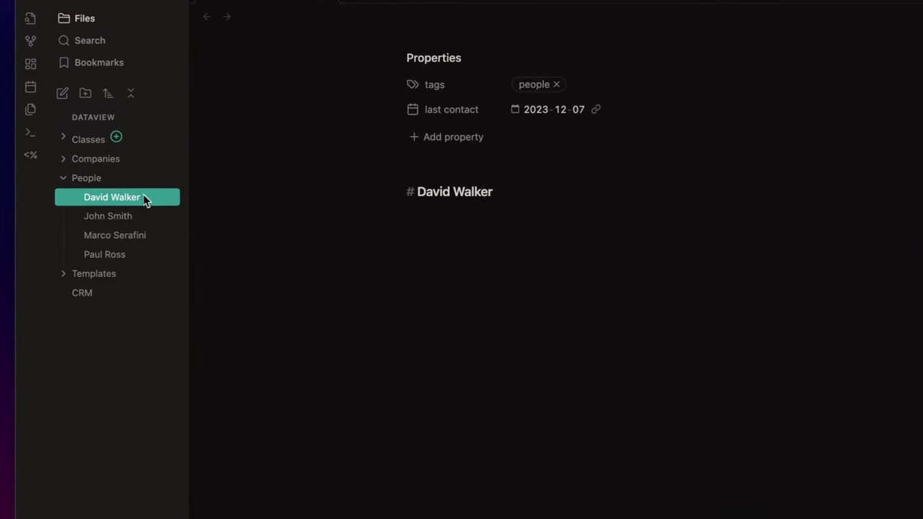
Step: Give the note fileClass people and insert its missing fields into the frontmatter
{"action": "left_click", "coordinate": [452, 139]}
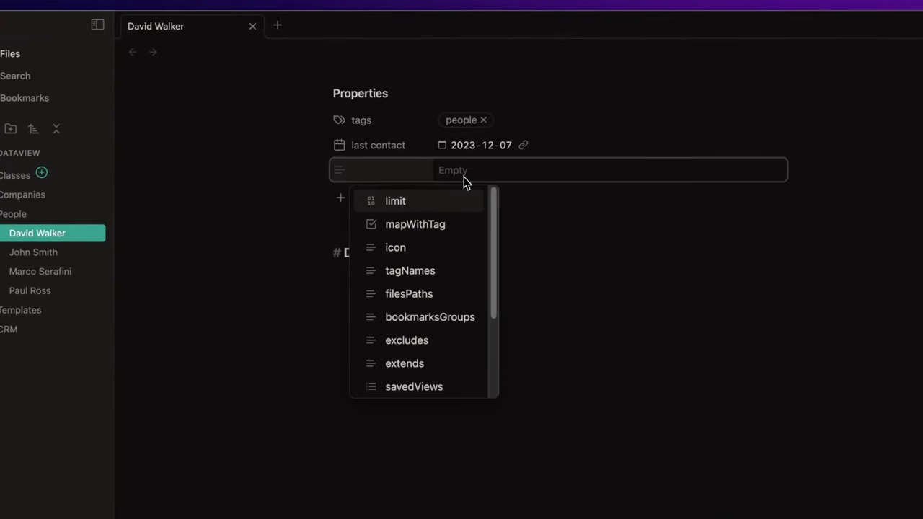
{"action": "type", "text": "fileClass"}
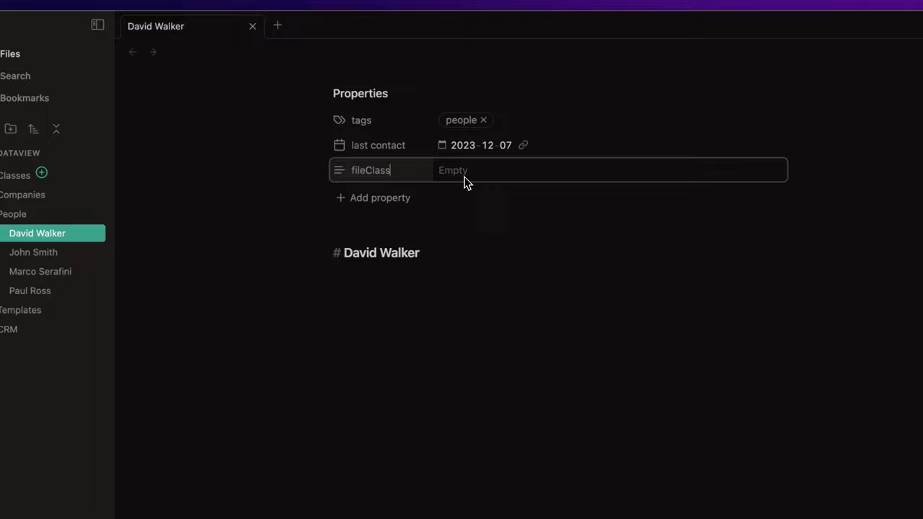
{"action": "left_click", "coordinate": [514, 194]}
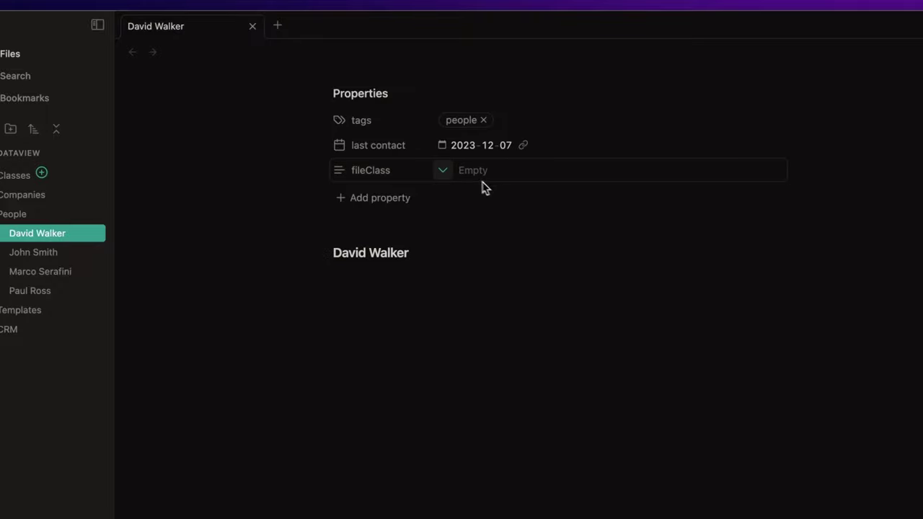
{"action": "left_click", "coordinate": [443, 171]}
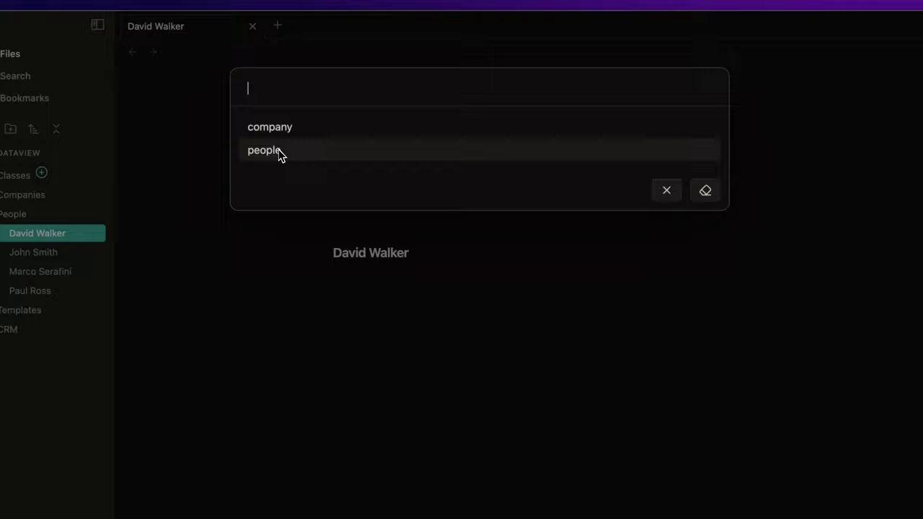
{"action": "key", "text": "Return"}
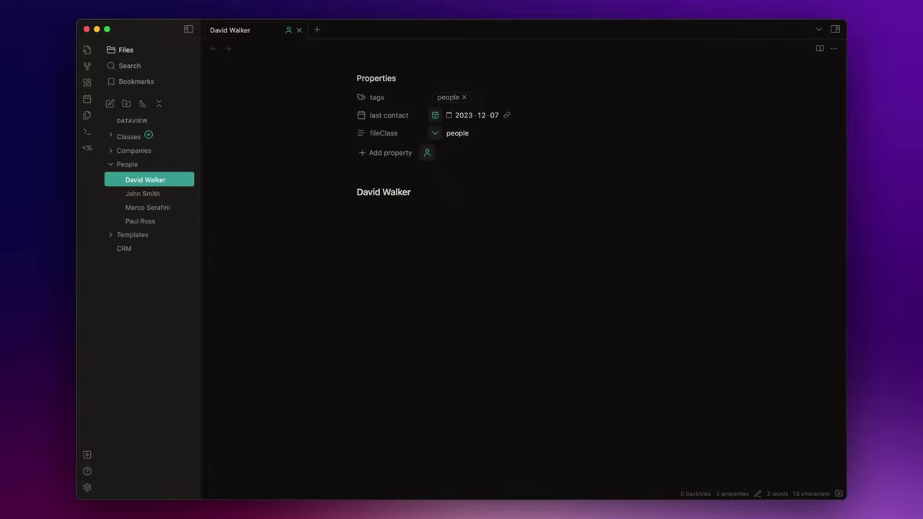
{"action": "left_click", "coordinate": [427, 152]}
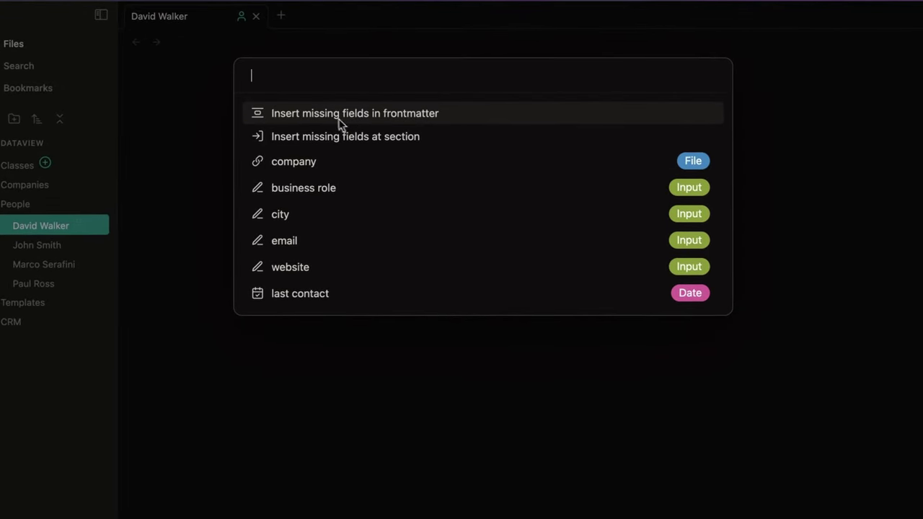
{"action": "left_click", "coordinate": [386, 114]}
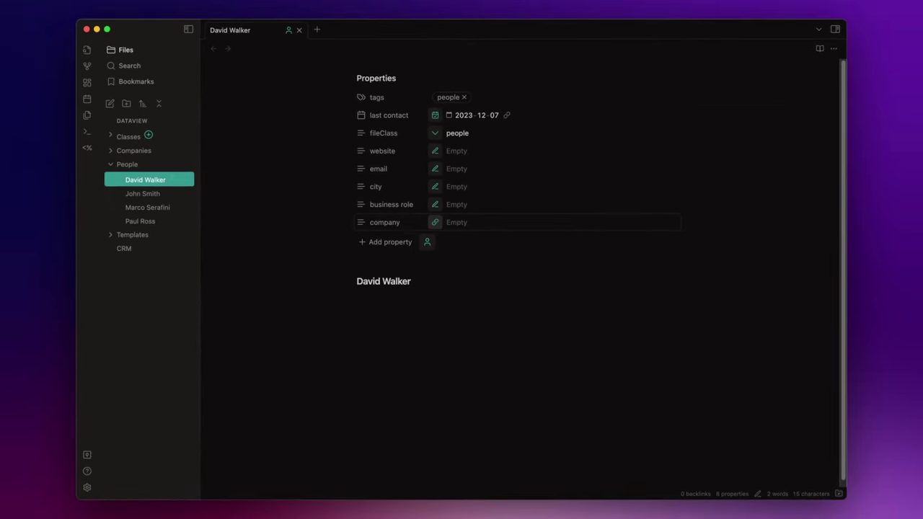
Step: Set fileClass people on the second and third person notes
{"action": "left_click", "coordinate": [162, 192]}
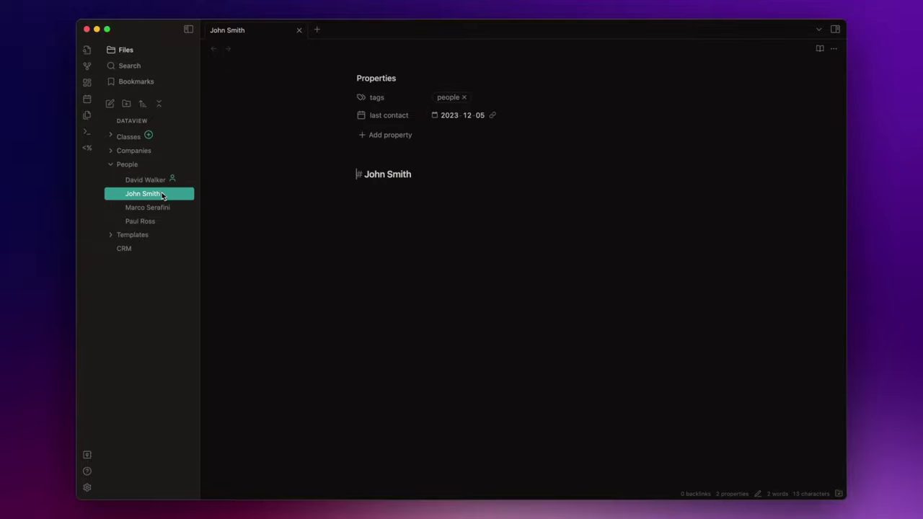
{"action": "left_click", "coordinate": [390, 134]}
{"action": "type", "text": "fil"}
{"action": "left_click", "coordinate": [403, 154]}
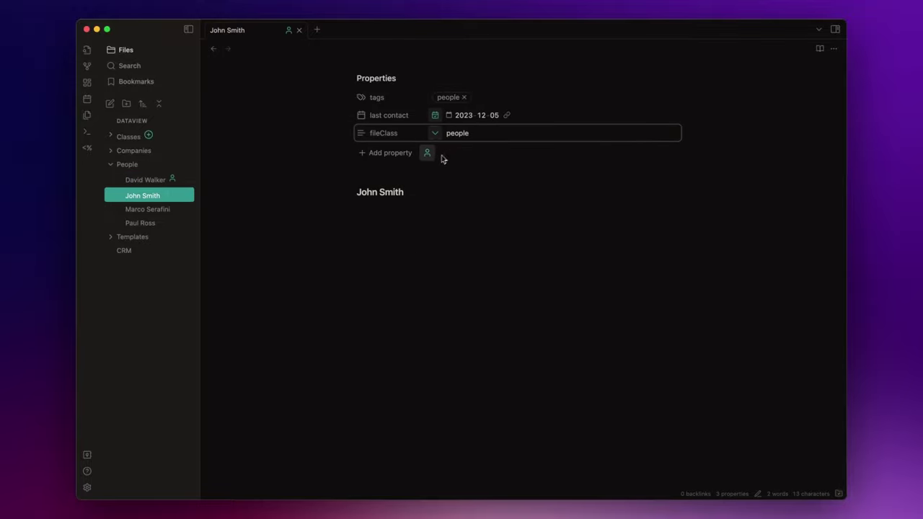
{"action": "left_click", "coordinate": [426, 152]}
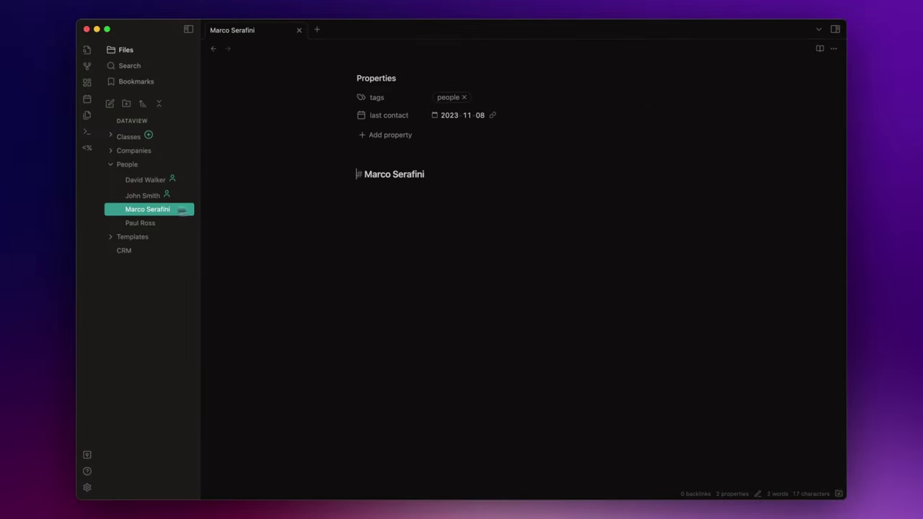
{"action": "left_click", "coordinate": [390, 134]}
{"action": "left_click", "coordinate": [404, 153]}
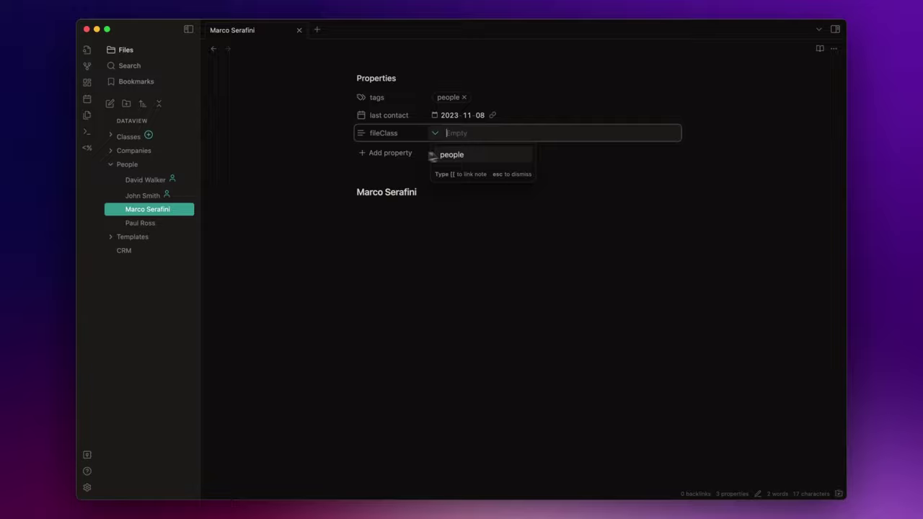
{"action": "left_click", "coordinate": [439, 154]}
{"action": "left_click", "coordinate": [425, 152]}
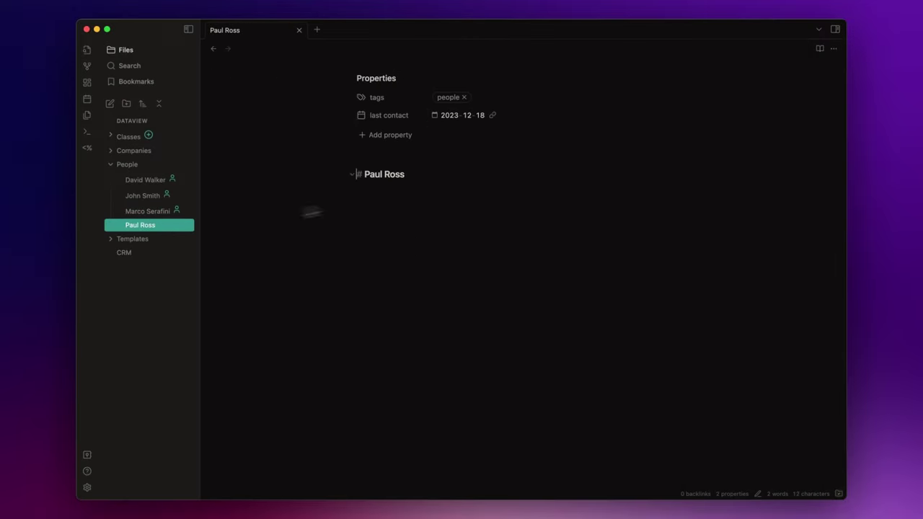
Step: Set fileClass people on the fourth person note and insert its missing fields
{"action": "left_click", "coordinate": [390, 134]}
{"action": "left_click", "coordinate": [404, 152]}
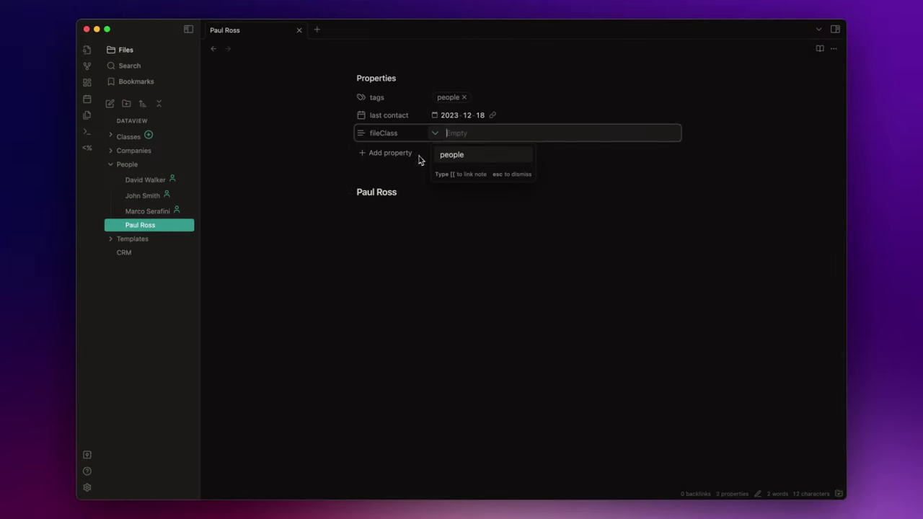
{"action": "left_click", "coordinate": [454, 153]}
{"action": "left_click", "coordinate": [426, 152]}
{"action": "key", "text": "Return"}
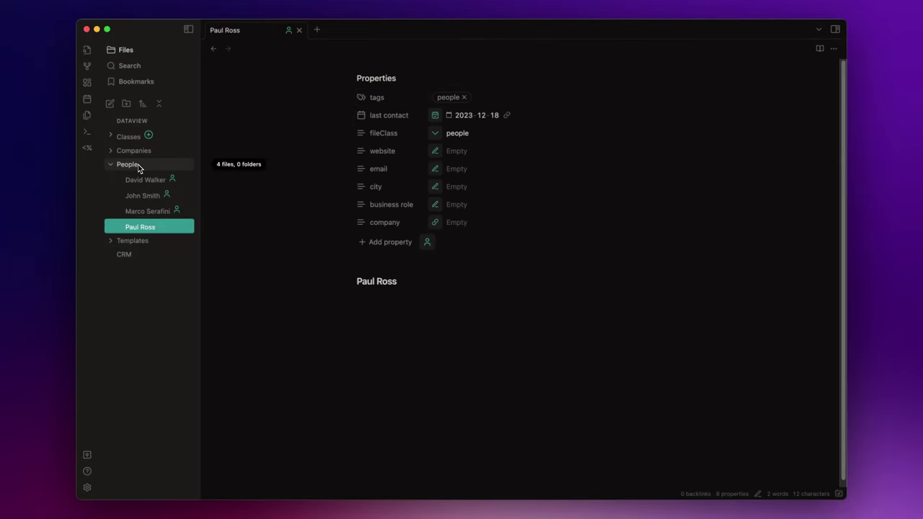
Step: Give the Company ONE and Company X notes fileClass company
{"action": "left_click", "coordinate": [138, 165]}
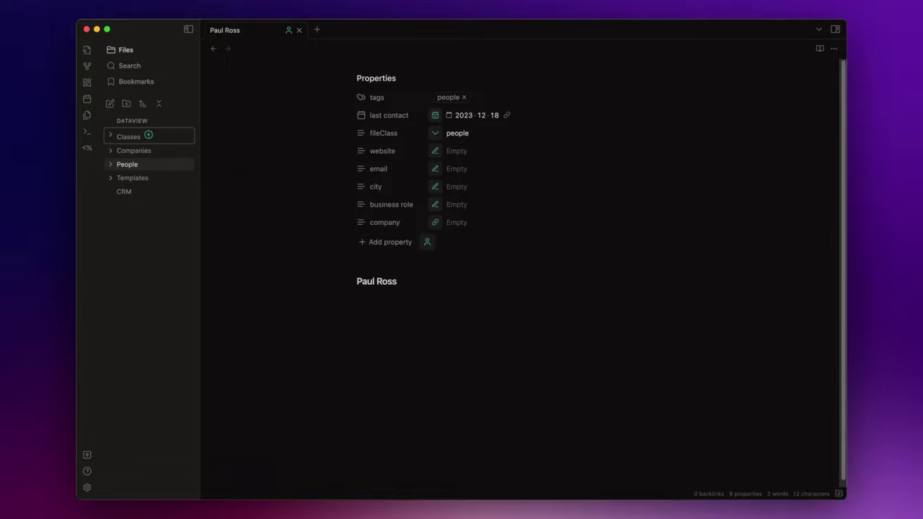
{"action": "left_click", "coordinate": [137, 152]}
{"action": "left_click", "coordinate": [145, 163]}
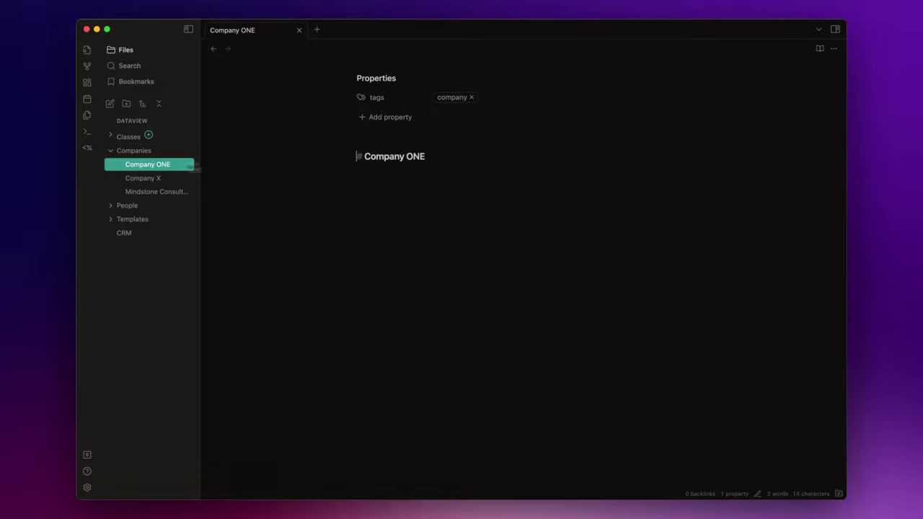
{"action": "left_click", "coordinate": [386, 117]}
{"action": "left_click", "coordinate": [404, 151]}
{"action": "key", "text": "Return"}
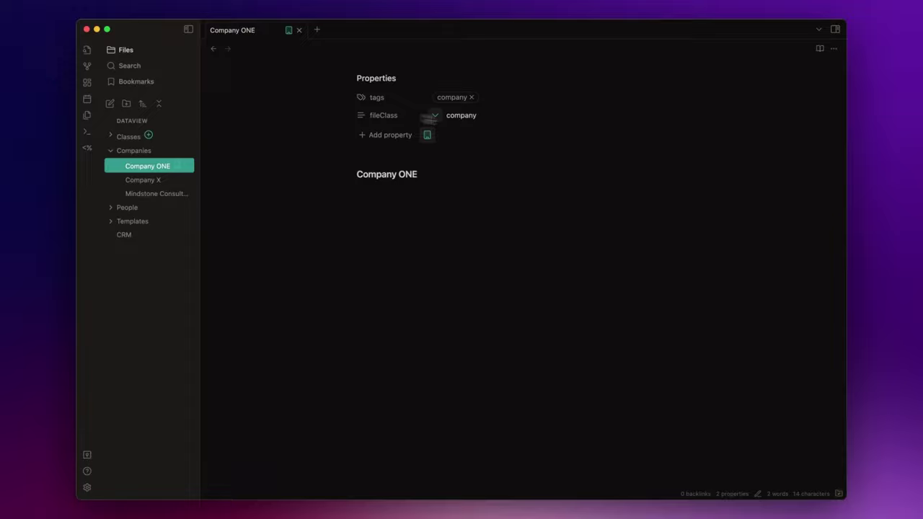
{"action": "left_click", "coordinate": [427, 135]}
{"action": "key", "text": "Return"}
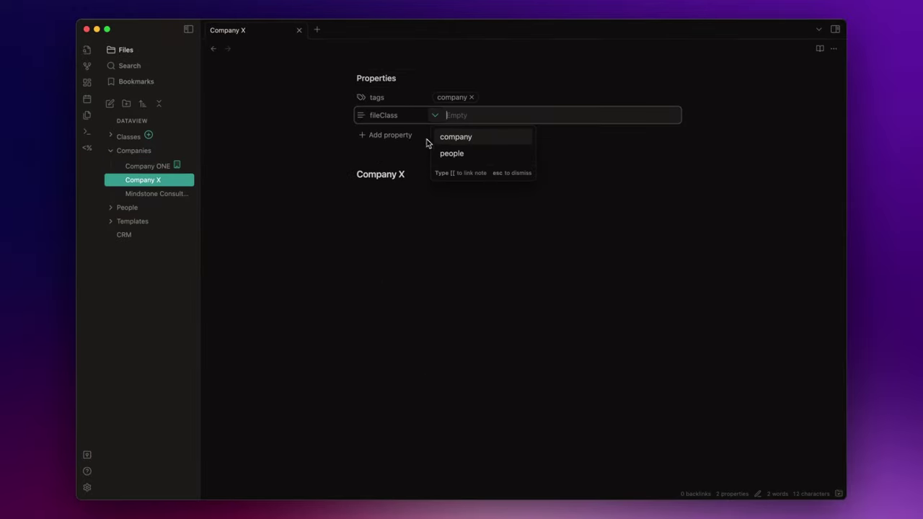
{"action": "key", "text": "Return"}
Step: Give Mindstone Consulting fileClass company and insert its missing email and referent fields
{"action": "left_click", "coordinate": [426, 137]}
{"action": "key", "text": "Return"}
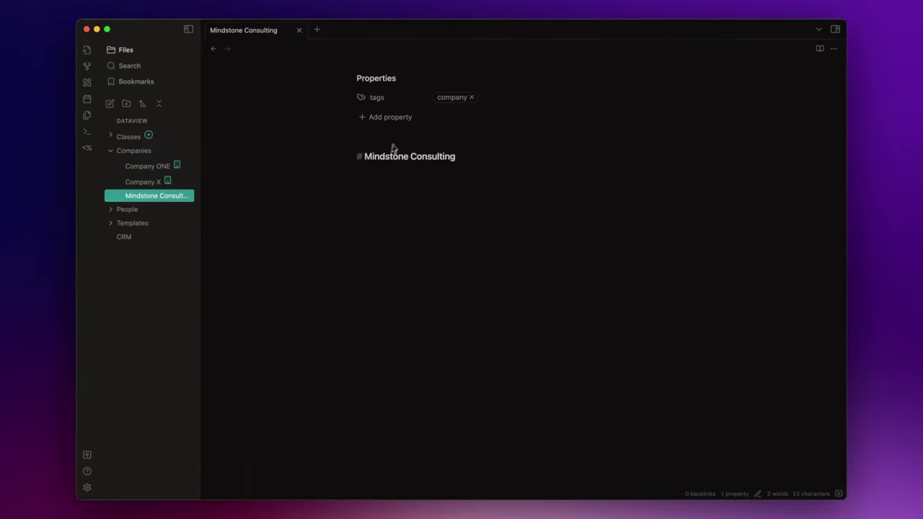
{"action": "left_click", "coordinate": [393, 134]}
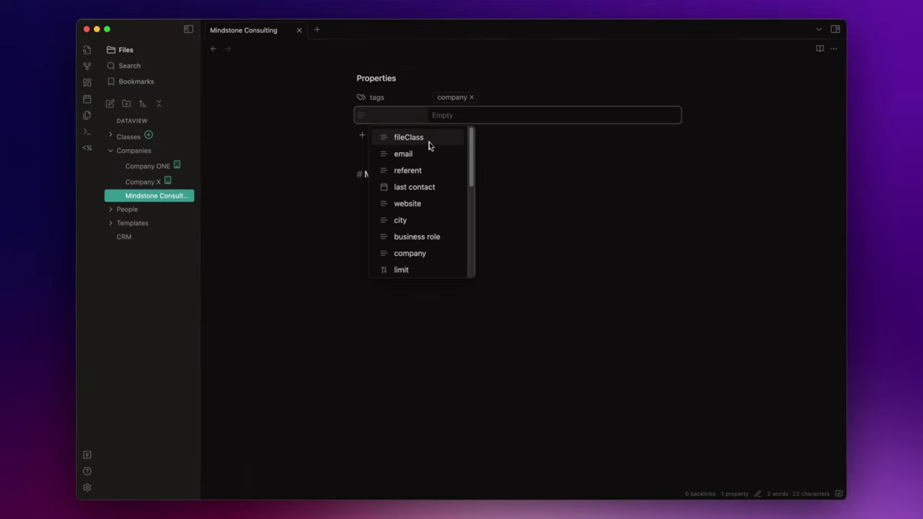
{"action": "left_click", "coordinate": [429, 142]}
{"action": "key", "text": "Return"}
{"action": "left_click", "coordinate": [424, 134]}
{"action": "key", "text": "Return"}
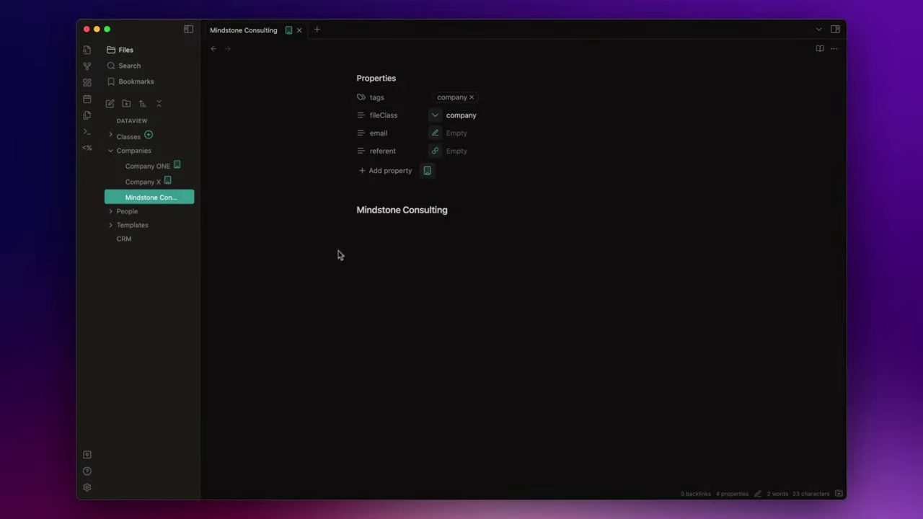
{"action": "left_click", "coordinate": [133, 150]}
{"action": "left_click", "coordinate": [122, 165]}
{"action": "left_click", "coordinate": [147, 212]}
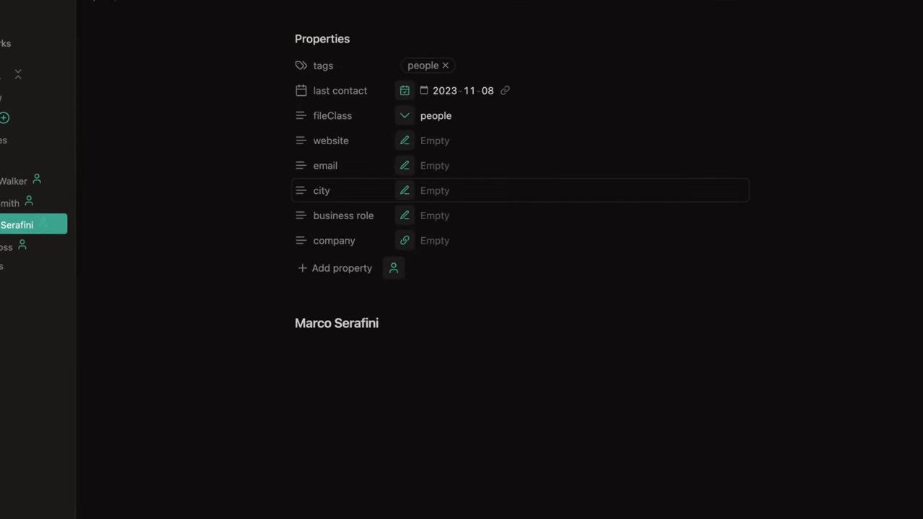
{"action": "left_click", "coordinate": [405, 141]}
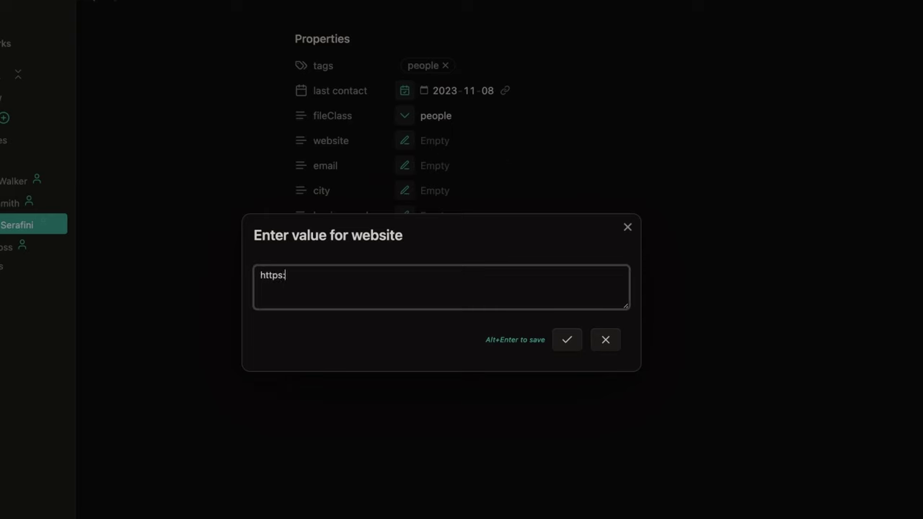
{"action": "type", "text": "https://mindstoneconsulting.net"}
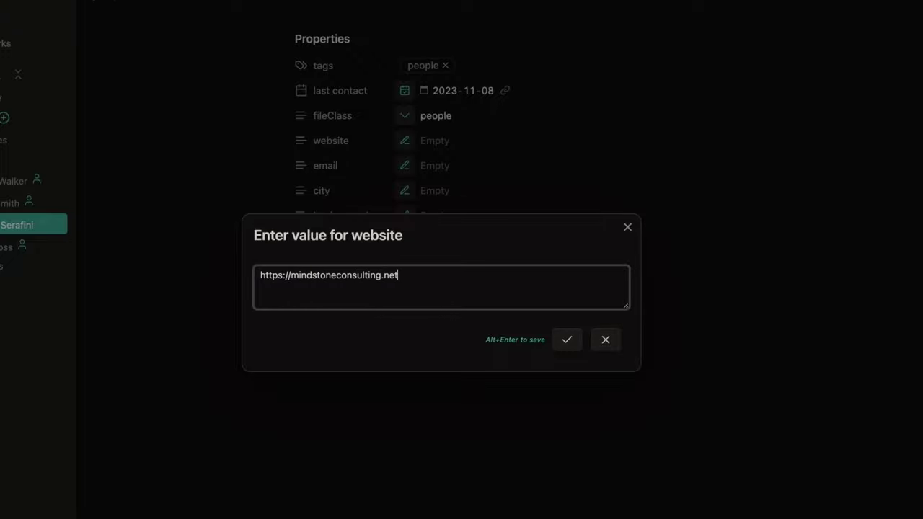
{"action": "left_click", "coordinate": [566, 340]}
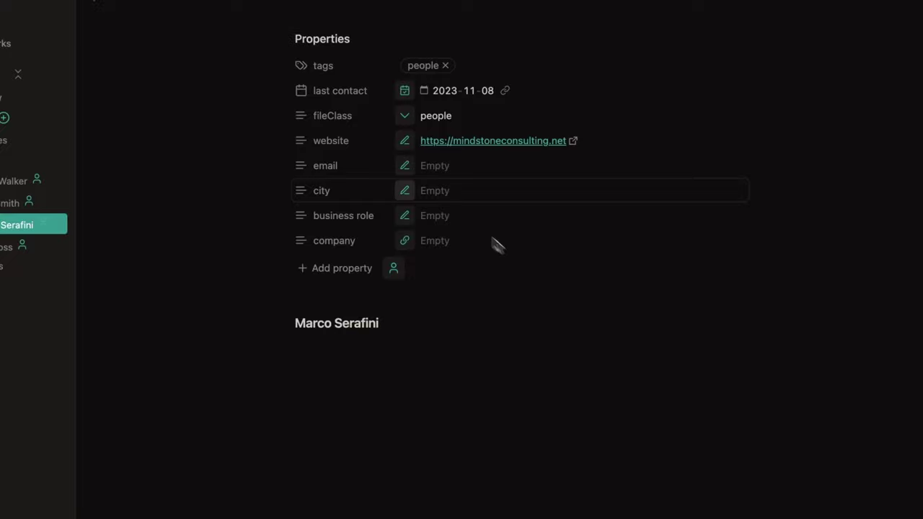
{"action": "left_click", "coordinate": [408, 169]}
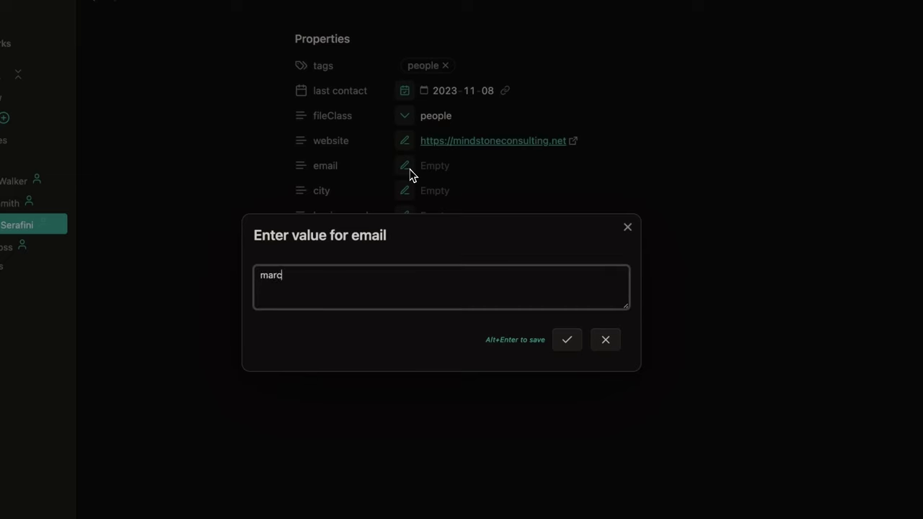
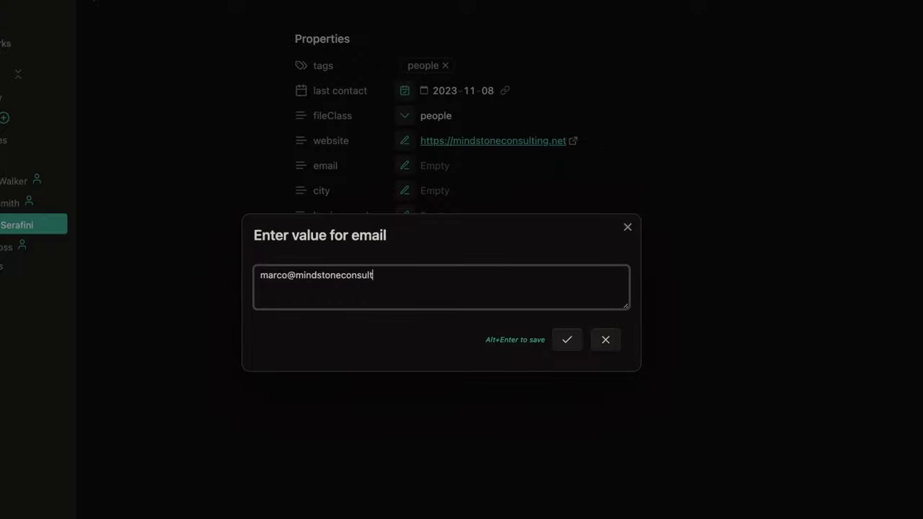
{"action": "left_click", "coordinate": [568, 337]}
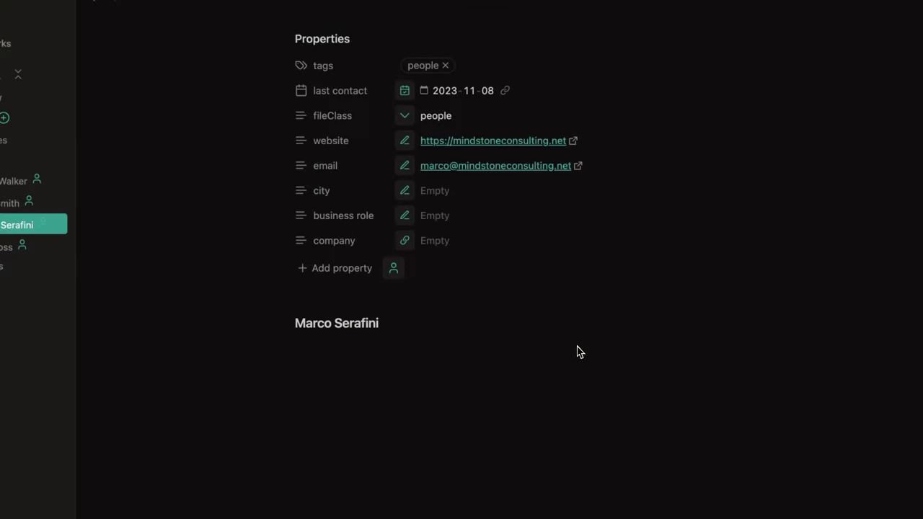
Step: Set the person's city to Milan and business role to Founder
{"action": "left_click", "coordinate": [404, 192]}
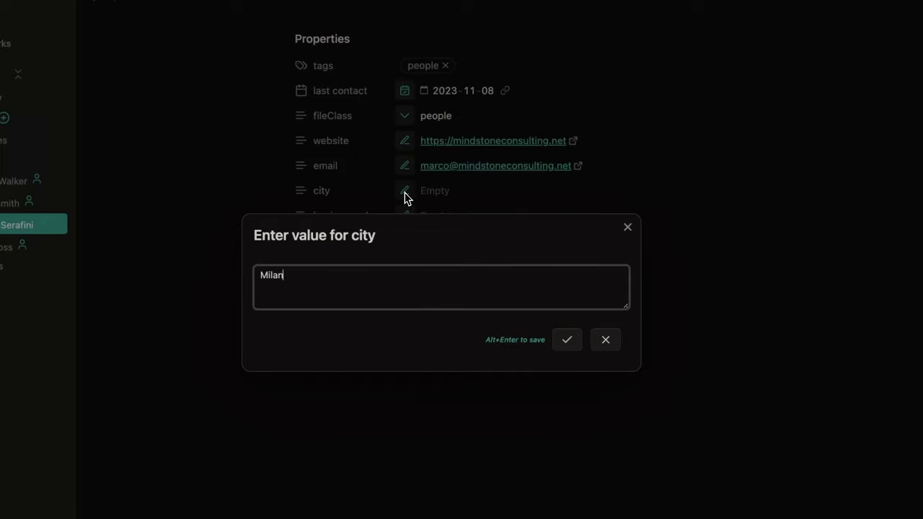
{"action": "left_click", "coordinate": [572, 337]}
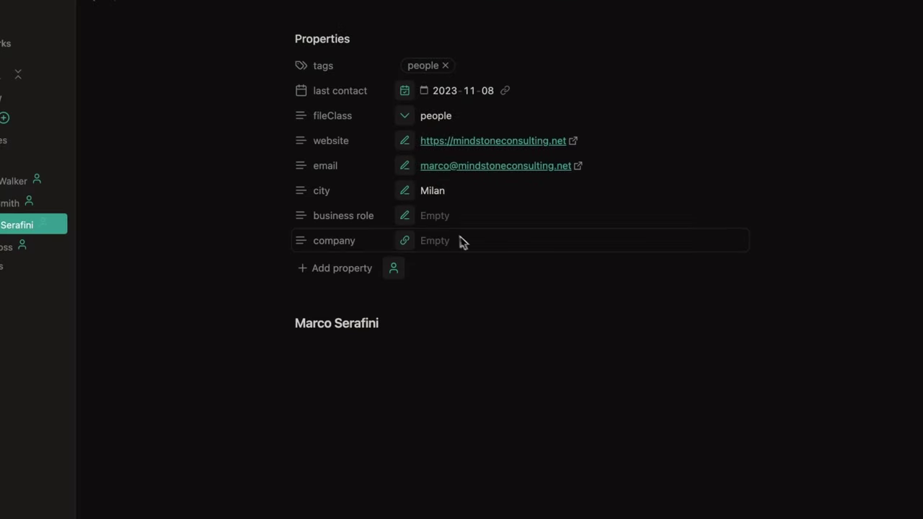
{"action": "left_click", "coordinate": [406, 216]}
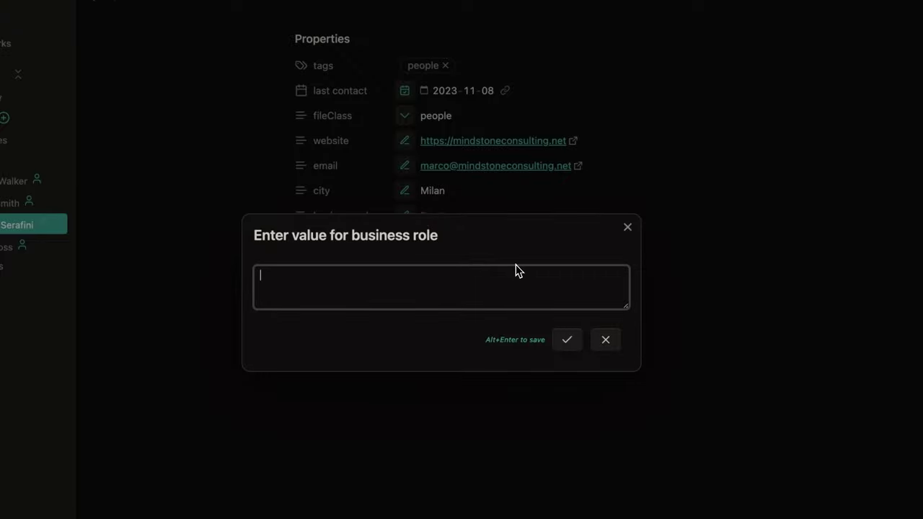
{"action": "type", "text": "Founder"}
{"action": "left_click", "coordinate": [562, 340]}
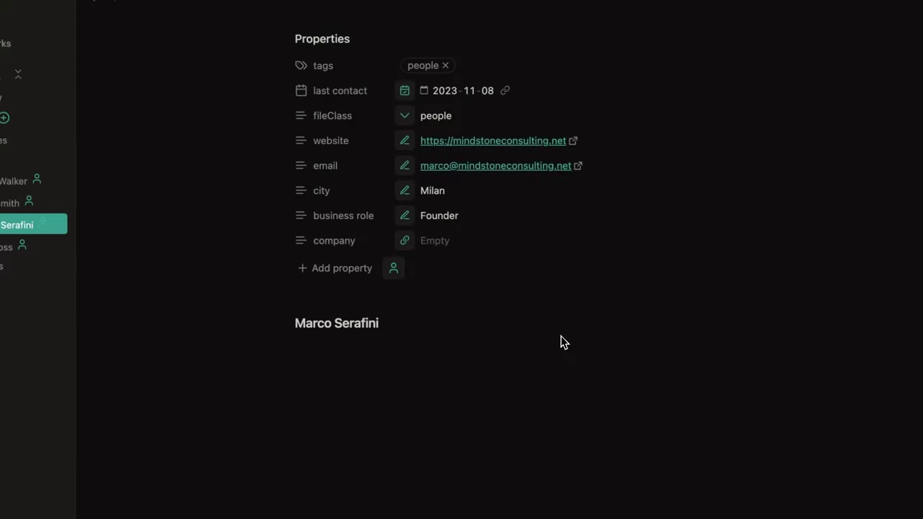
{"action": "left_click", "coordinate": [408, 246]}
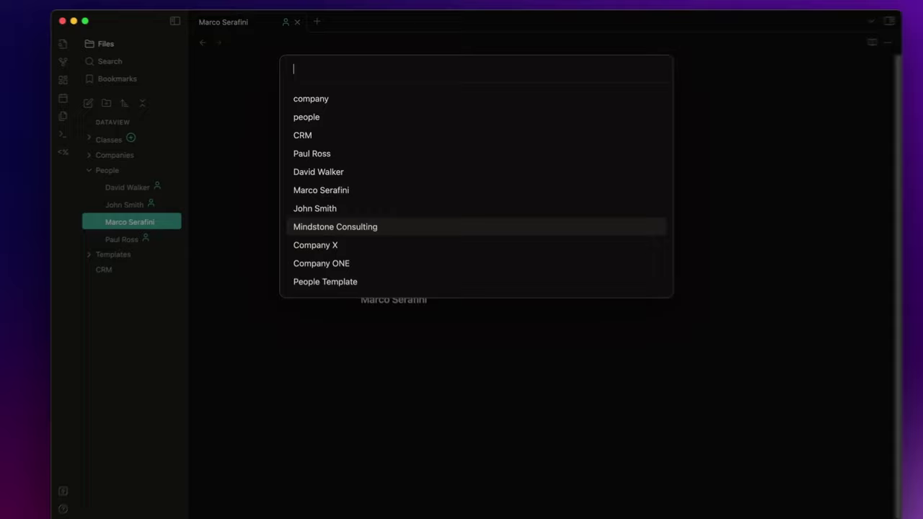
{"action": "key", "text": "Escape"}
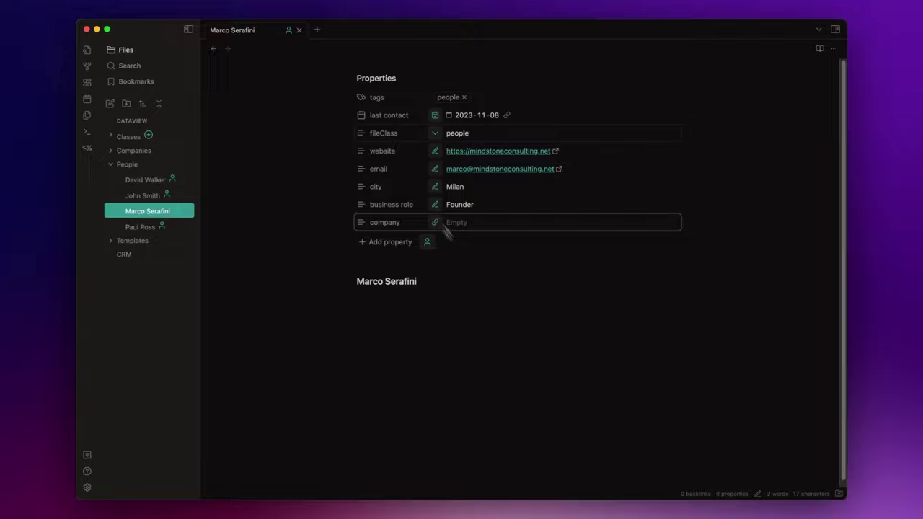
Step: Give the company field a Dataview query selecting fileClass 'company' pages outside Templates and Classes
{"action": "left_click", "coordinate": [288, 32]}
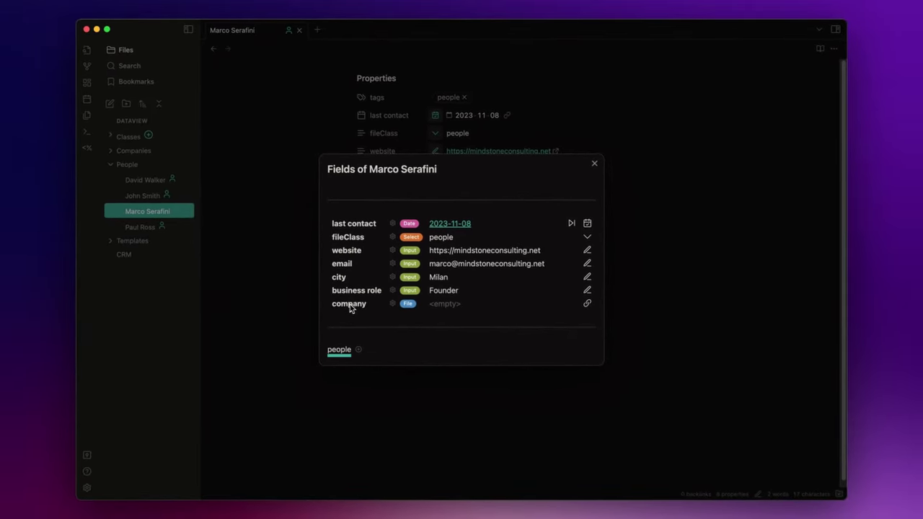
{"action": "left_click", "coordinate": [392, 304]}
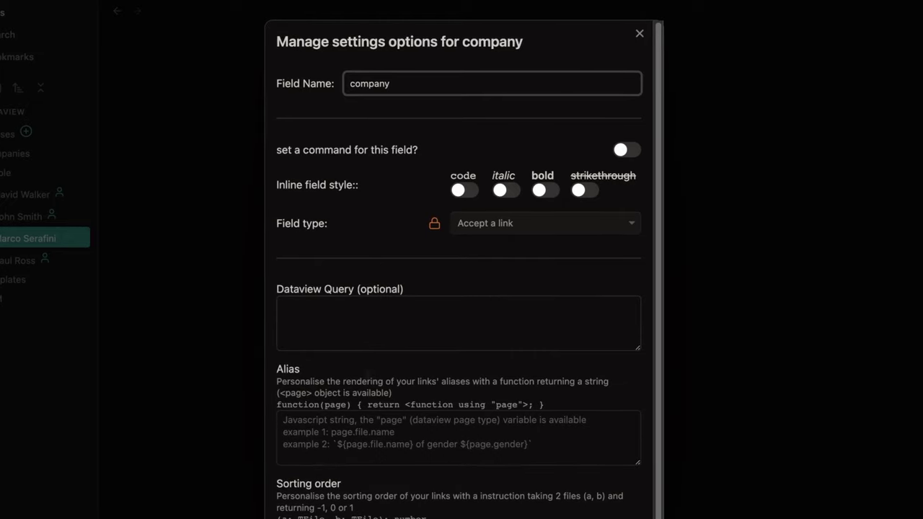
{"action": "left_click", "coordinate": [369, 331]}
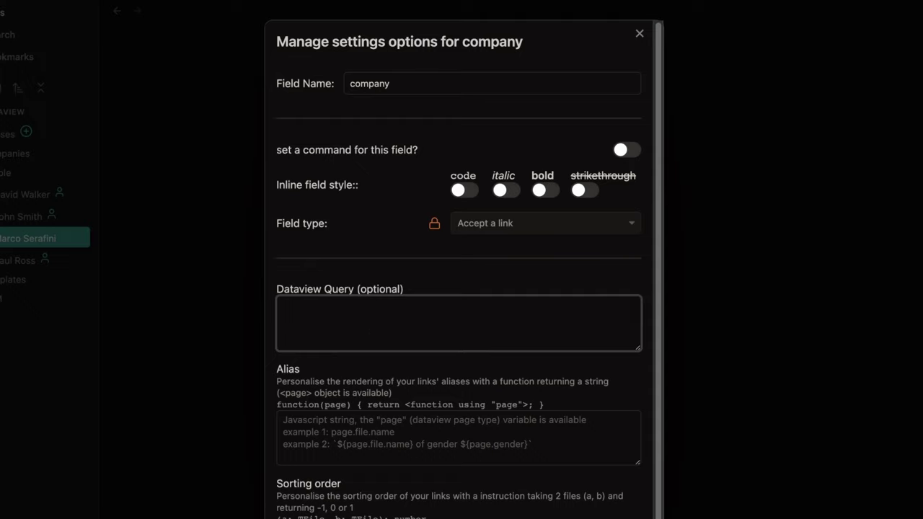
{"action": "type", "text": "dv.pages('').where(p => "}
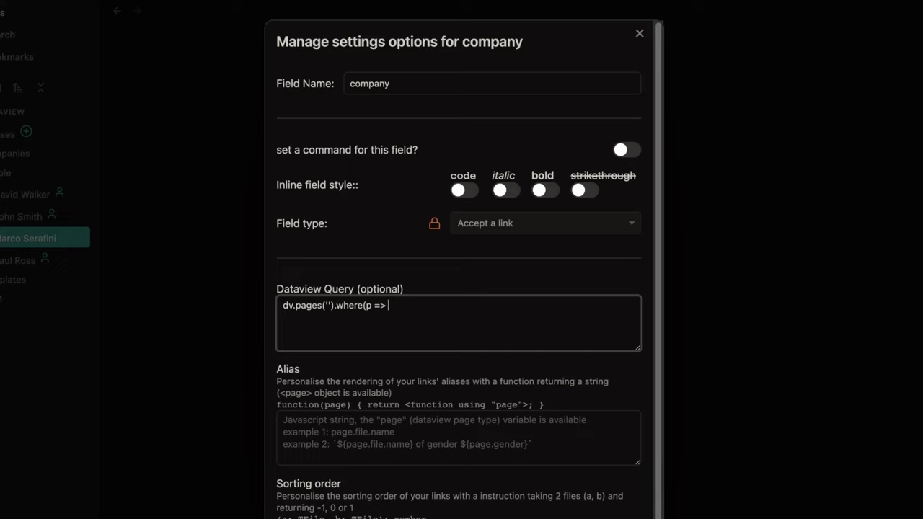
{"action": "type", "text": "p.fileClass == 'company').filter(p =>"}
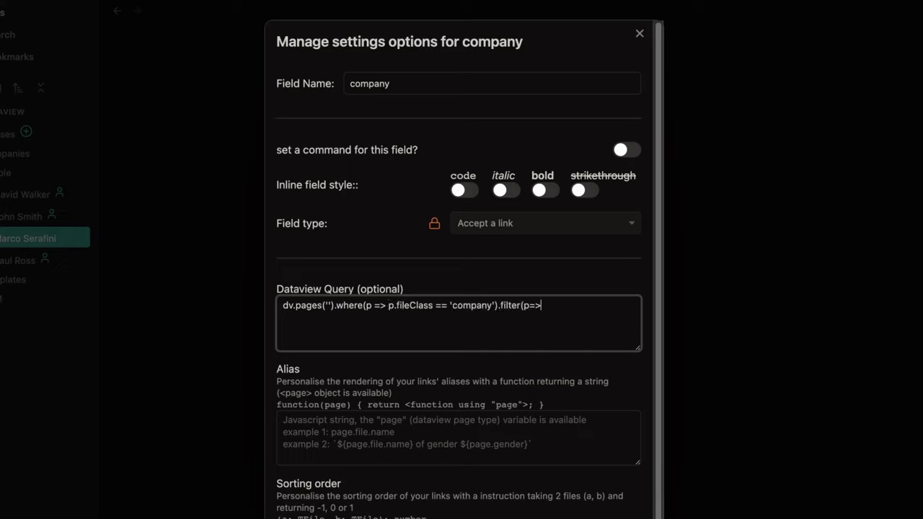
{"action": "type", "text": " !p.file.path.includes('Tem"}
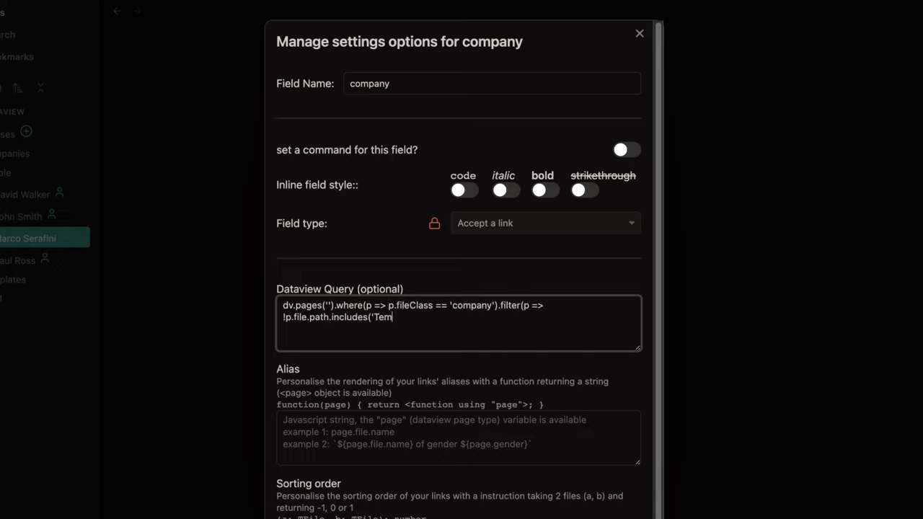
{"action": "type", "text": "plates')).filter(p => !p.file."}
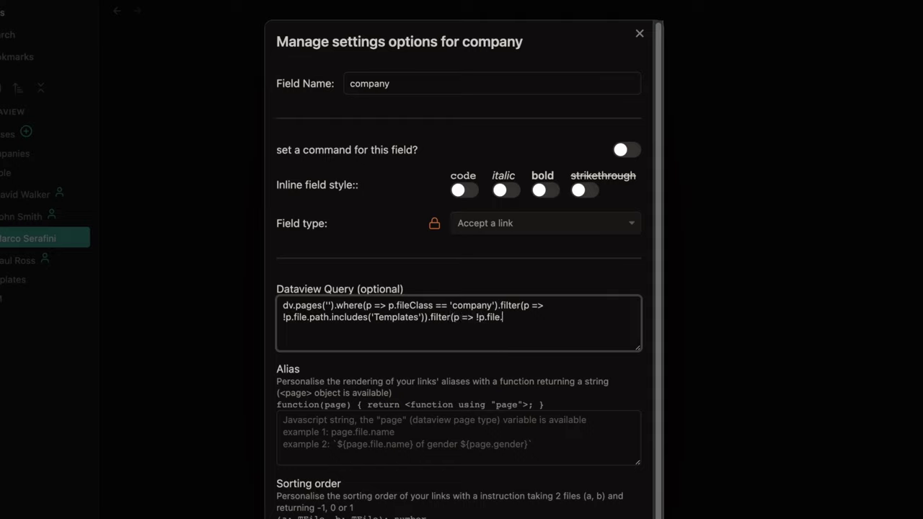
{"action": "type", "text": "path.includes('Classes')).map(p => p.file.link)"}
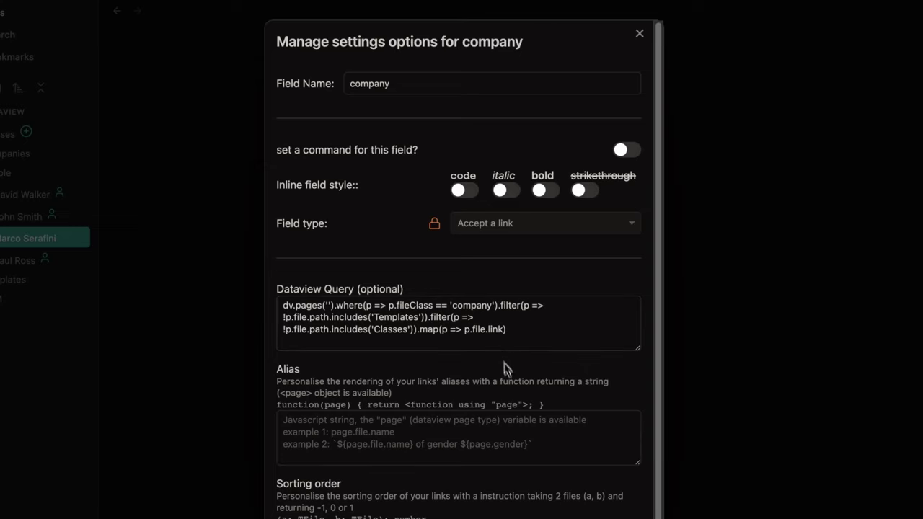
{"action": "scroll", "coordinate": [504, 368], "scroll_direction": "down", "scroll_amount": 2}
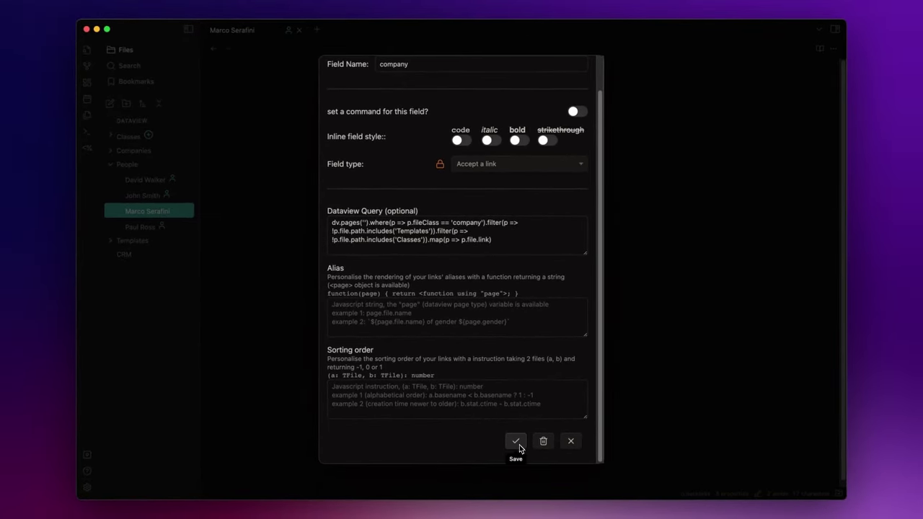
Step: Save the company field settings and link the person's company to Mindstone Consulting
{"action": "left_click", "coordinate": [516, 441]}
{"action": "left_click", "coordinate": [594, 163]}
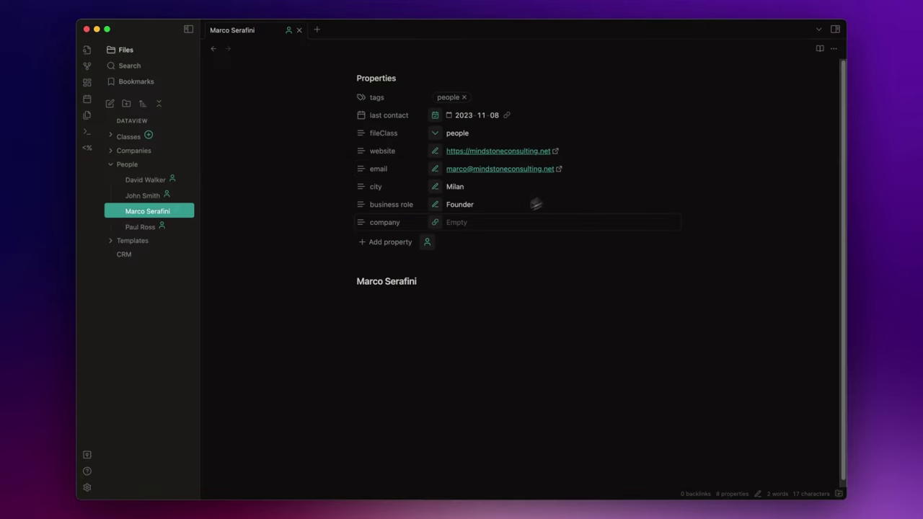
{"action": "left_click", "coordinate": [434, 223]}
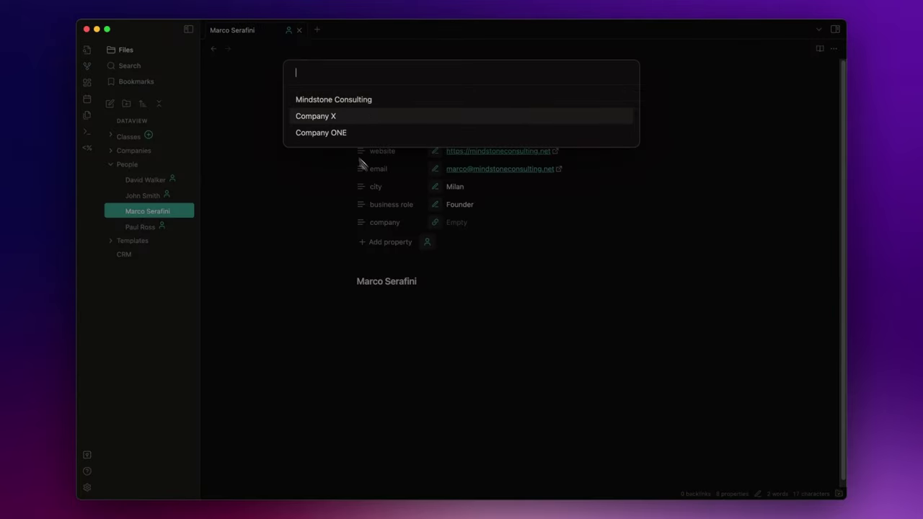
{"action": "left_click", "coordinate": [321, 102]}
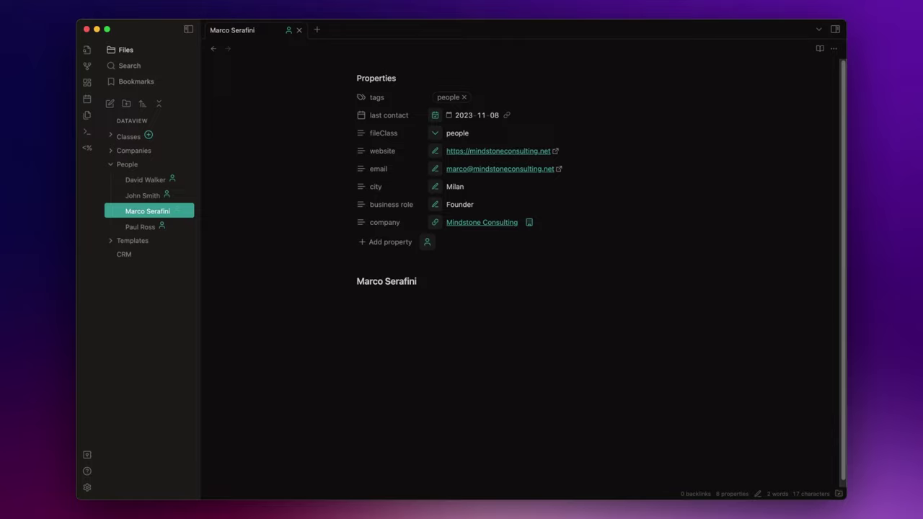
Step: Start a dataviewjs block in the CRM note loading Metadata Menu's fieldModifier as f
{"action": "left_click", "coordinate": [126, 256]}
{"action": "left_click", "coordinate": [383, 287]}
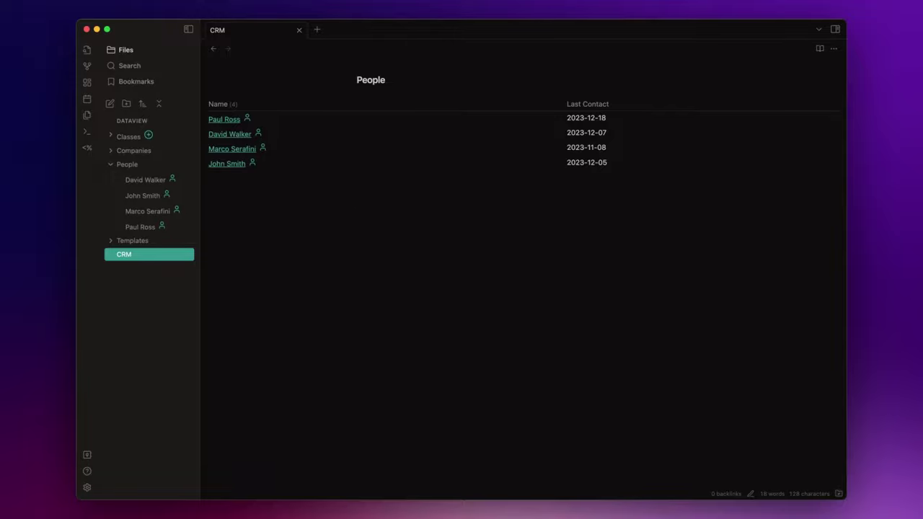
{"action": "type", "text": "```data"}
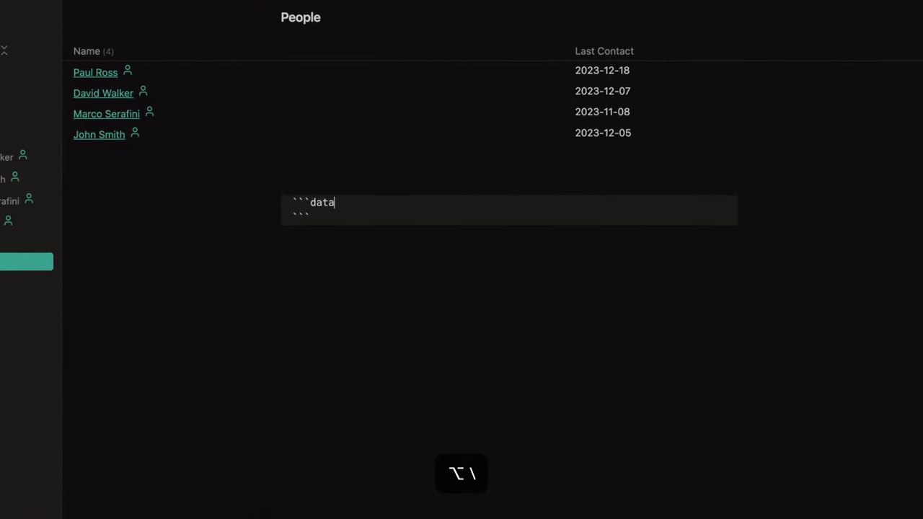
{"action": "type", "text": "vie"}
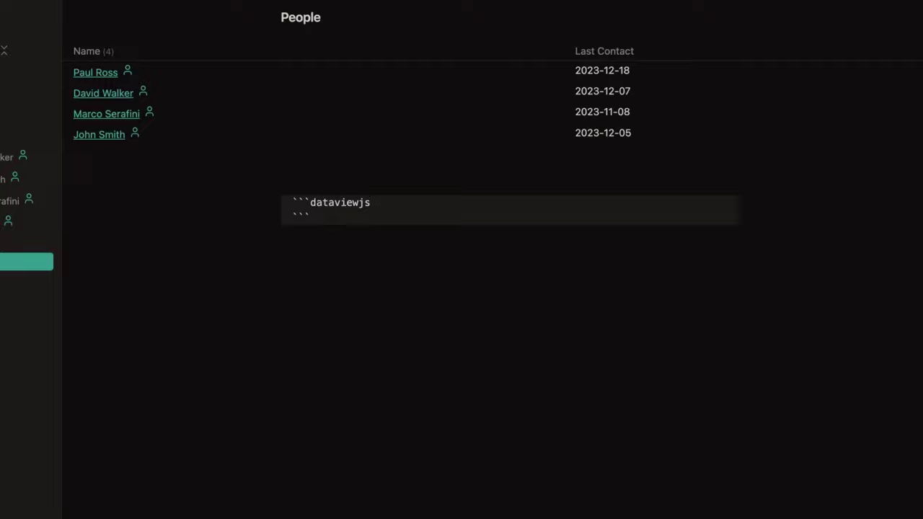
{"action": "type", "text": "wjs"}
{"action": "key", "text": "Return"}
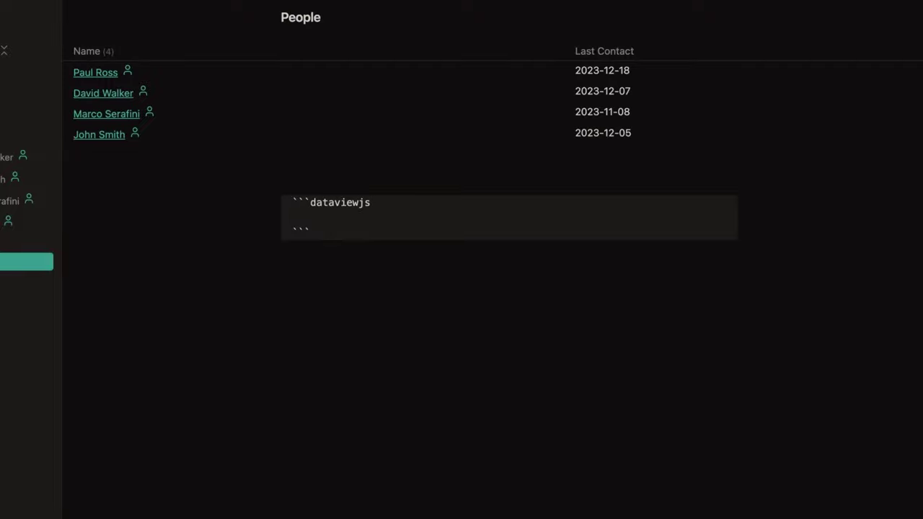
{"action": "type", "text": "const {fieldModifier: f} ="}
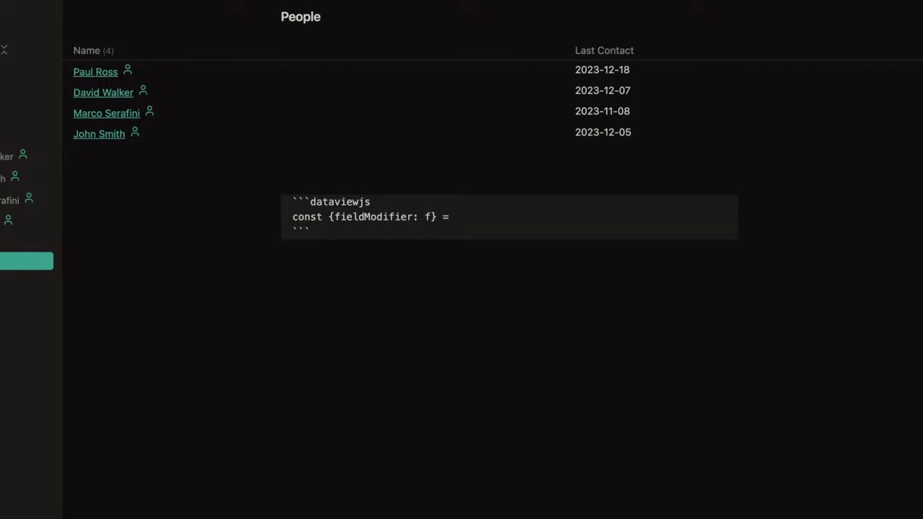
{"action": "key", "text": "Return"}
{"action": "type", "text": "this.app.plugins.plugins[\"metadata-men"}
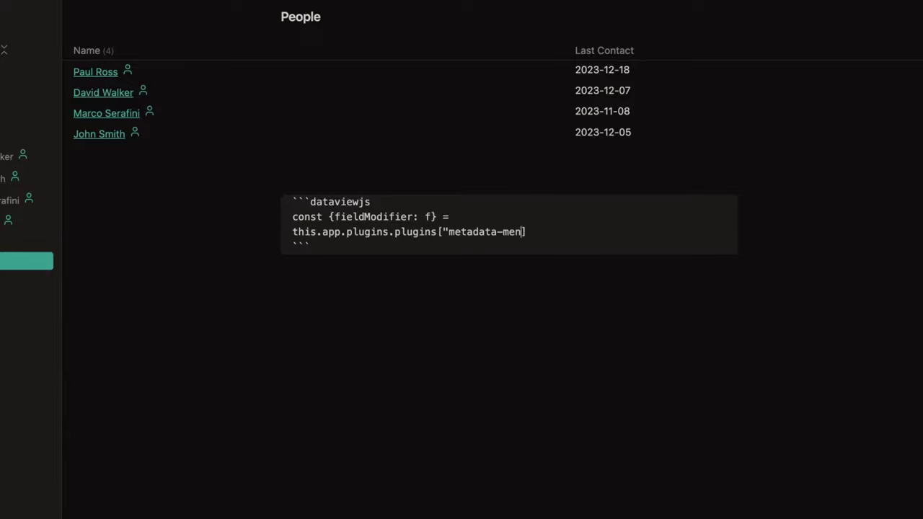
{"action": "type", "text": "u\"].api;"}
{"action": "key", "text": "Return"}
{"action": "key", "text": "Return"}
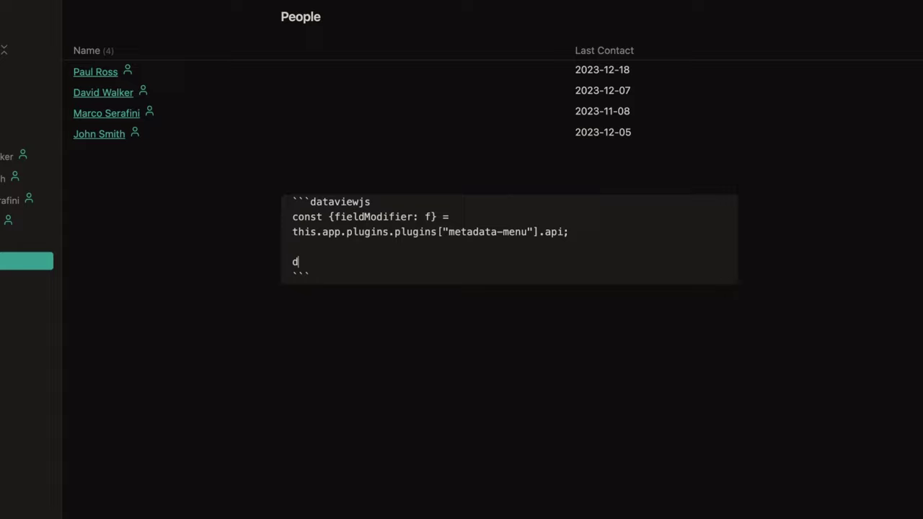
Step: Begin dv.table with headers Person, Company, Business Role, Email, Website, City, Last Contact
{"action": "type", "text": "dv.table(['Person',"}
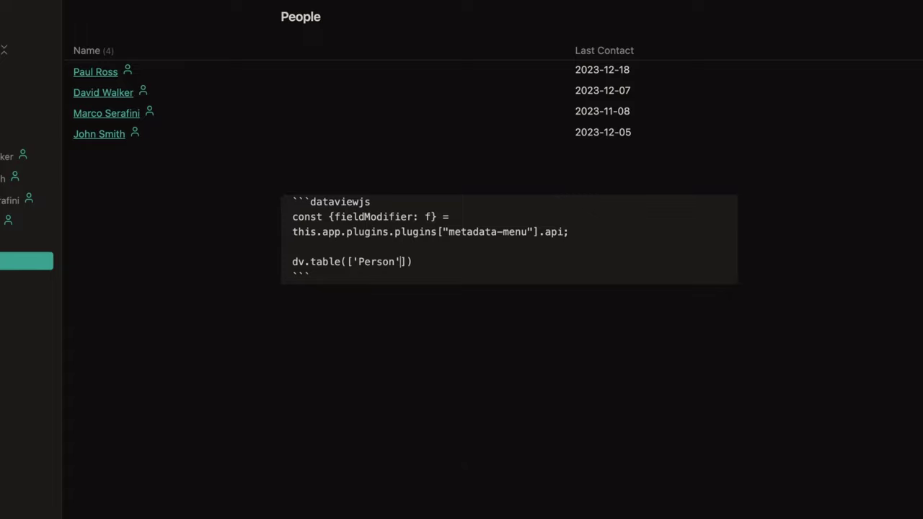
{"action": "type", "text": " 'Company', 'Business Role"}
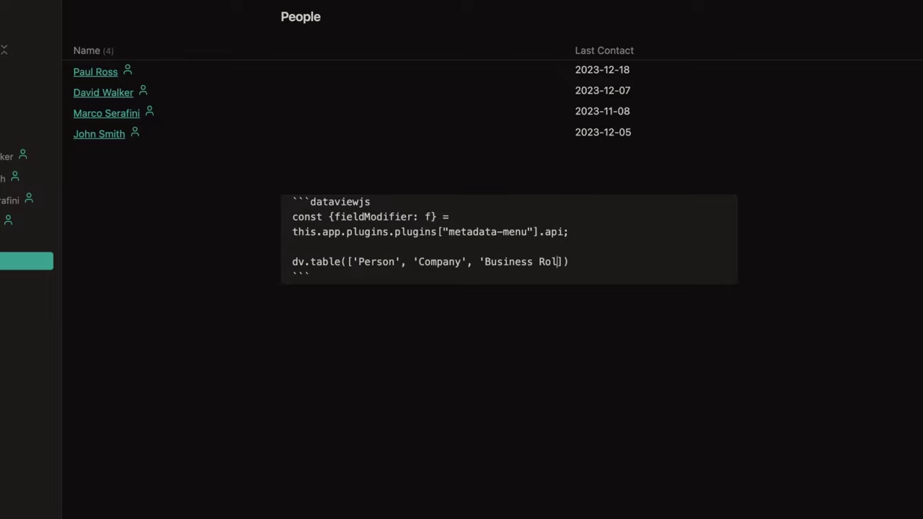
{"action": "type", "text": ", 'Email', 'Websi"}
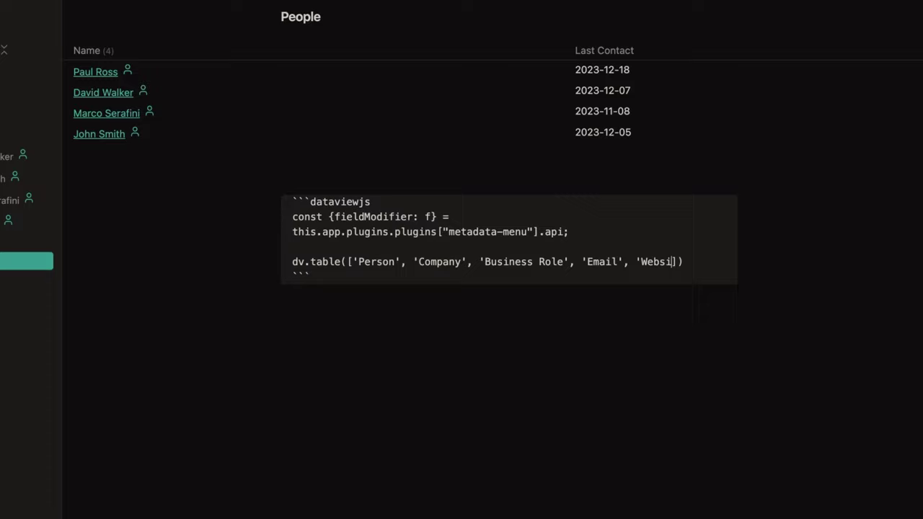
{"action": "type", "text": "te', 'City'"}
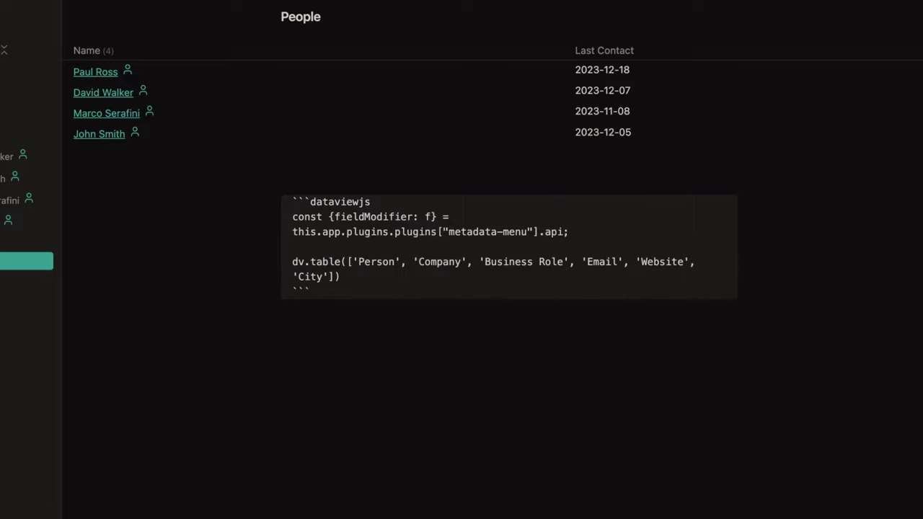
{"action": "type", "text": ", 'Last Contact']"}
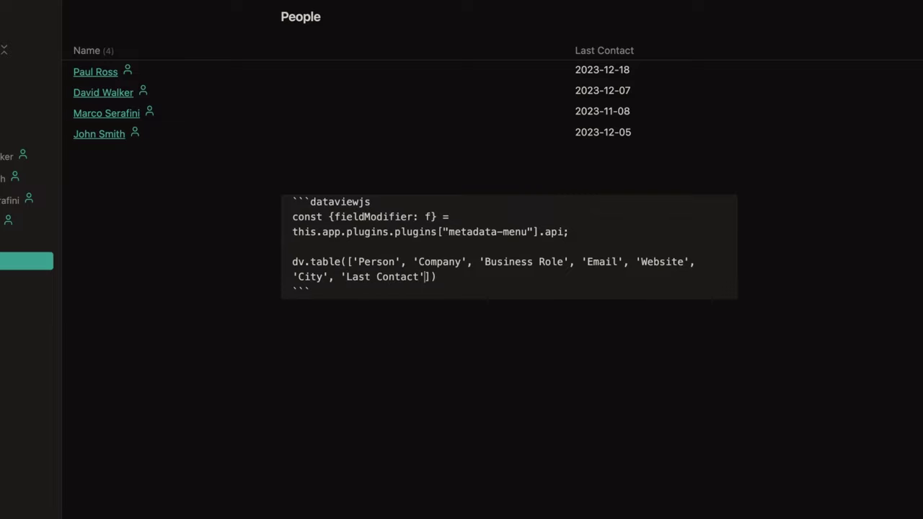
{"action": "type", "text": ","}
{"action": "key", "text": "Return"}
{"action": "key", "text": "Return"}
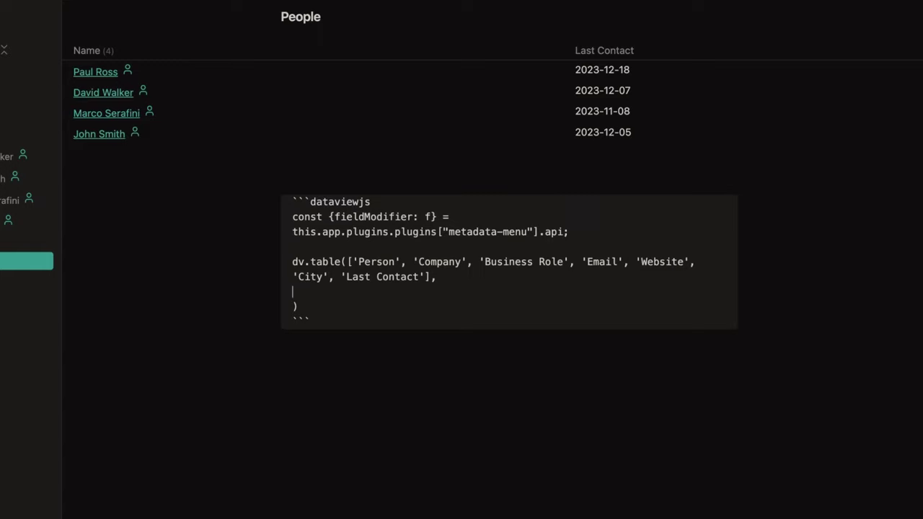
Step: Query people-class pages, filtering out paths containing Templates and Classes
{"action": "type", "text": "dv.pages("}
{"action": "key", "text": "Return"}
{"action": "type", "text": ".where"}
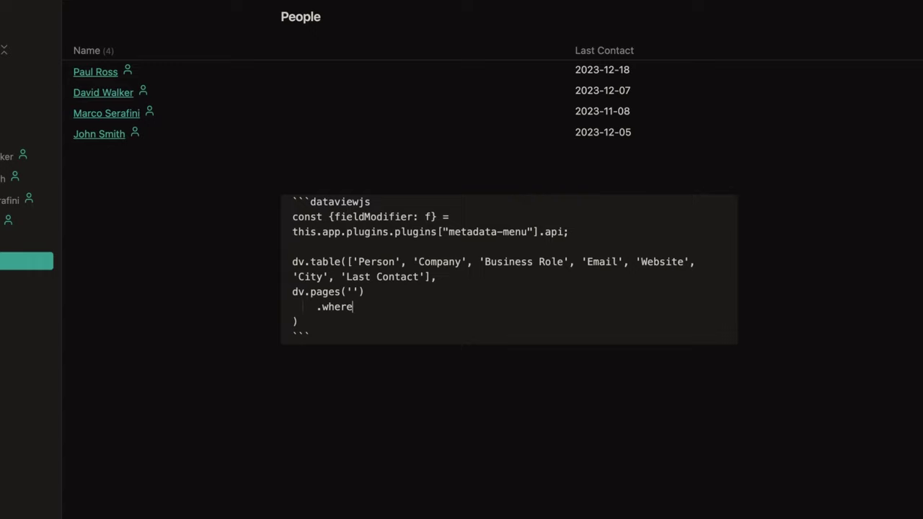
{"action": "type", "text": "(p => p.fileClass == "}
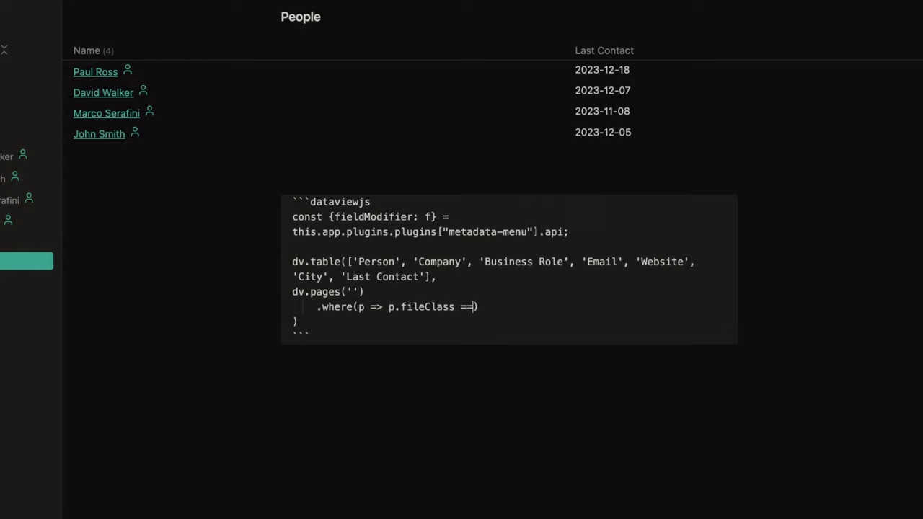
{"action": "type", "text": "'people"}
{"action": "key", "text": "Return"}
{"action": "type", "text": "."}
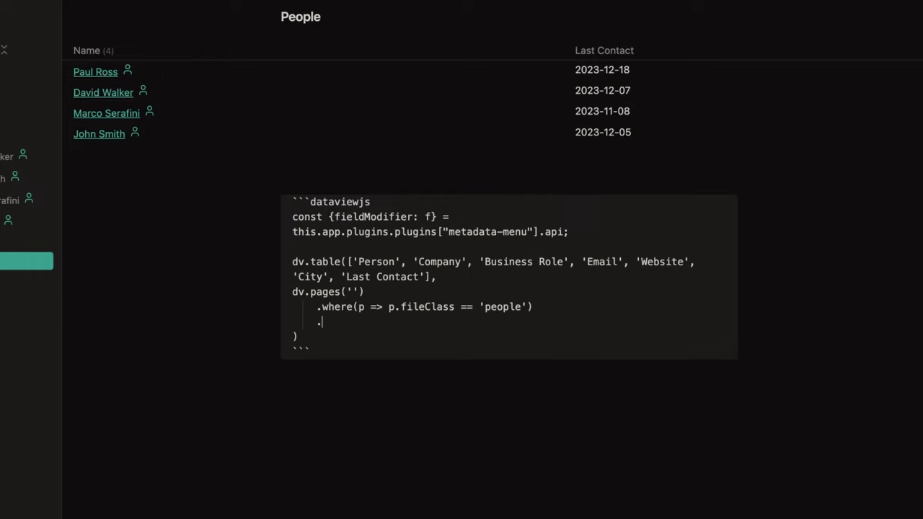
{"action": "type", "text": "filter(p =>p"}
{"action": "key", "text": "BackSpace"}
{"action": "type", "text": "|p.file.path.include"}
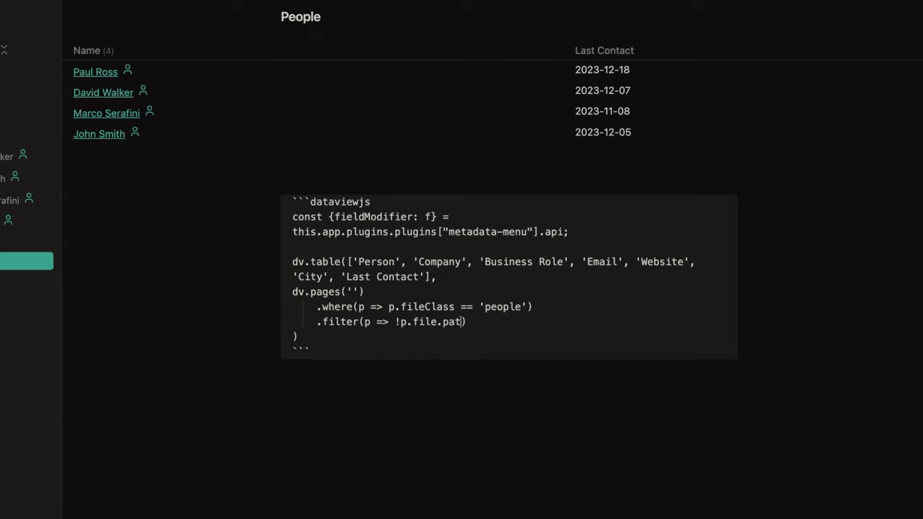
{"action": "type", "text": "s('Templates"}
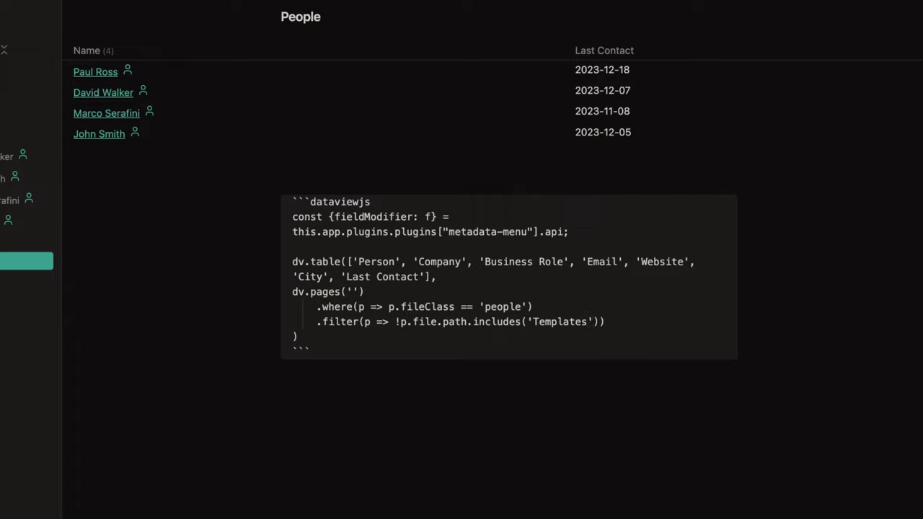
{"action": "key", "text": "Return"}
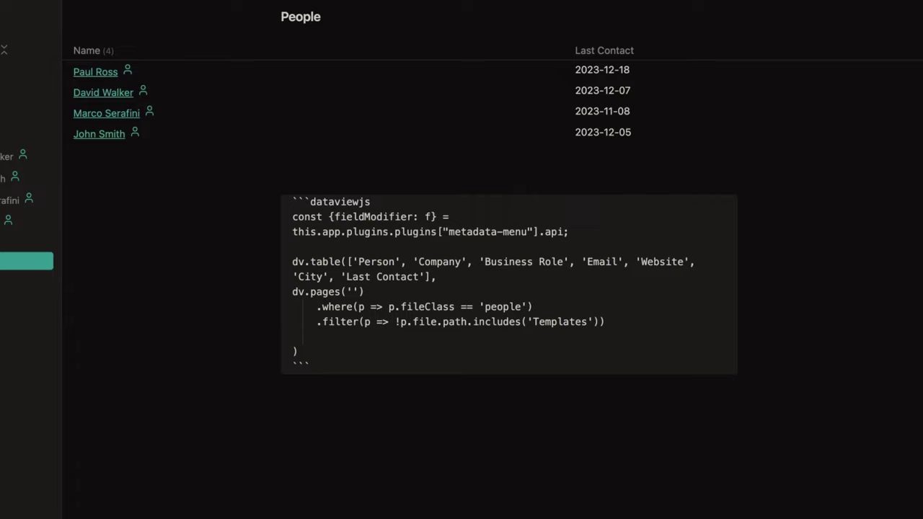
{"action": "key", "text": "Up"}
{"action": "key", "text": "super+c"}
{"action": "key", "text": "Down"}
{"action": "key", "text": "super+v"}
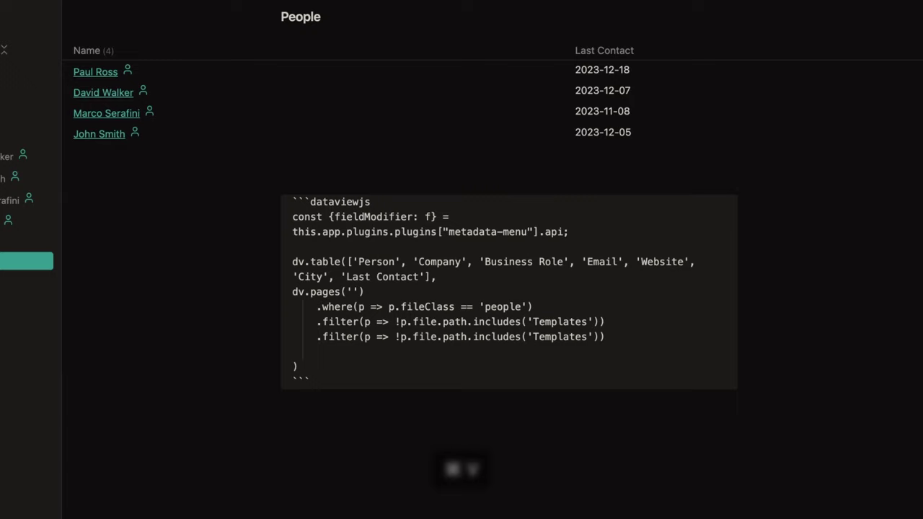
{"action": "double_click", "coordinate": [553, 335]}
{"action": "type", "text": "Classes"}
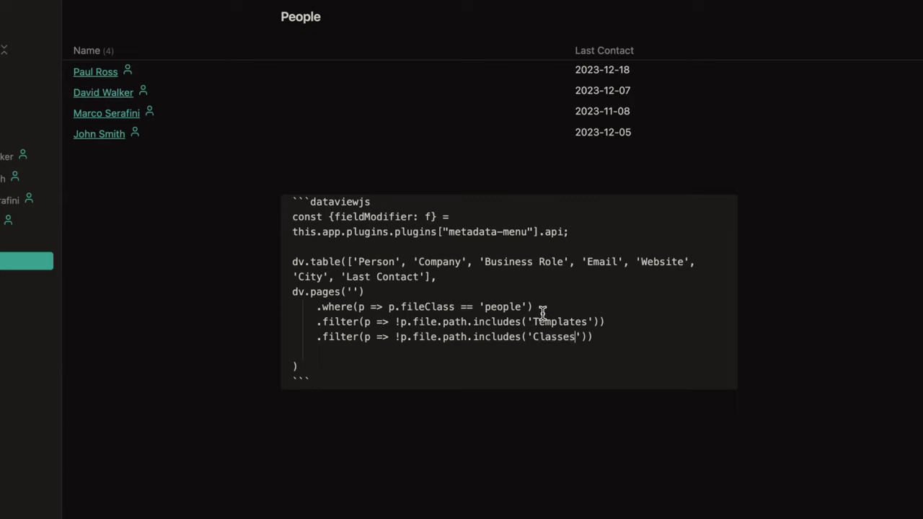
{"action": "key", "text": "Right"}
{"action": "key", "text": "Right"}
{"action": "key", "text": "Right"}
Step: Map each page to its link plus f(dv, p, …) for company, business role, email, website, city, last contact
{"action": "type", "text": "map(p => ["}
{"action": "key", "text": "Return"}
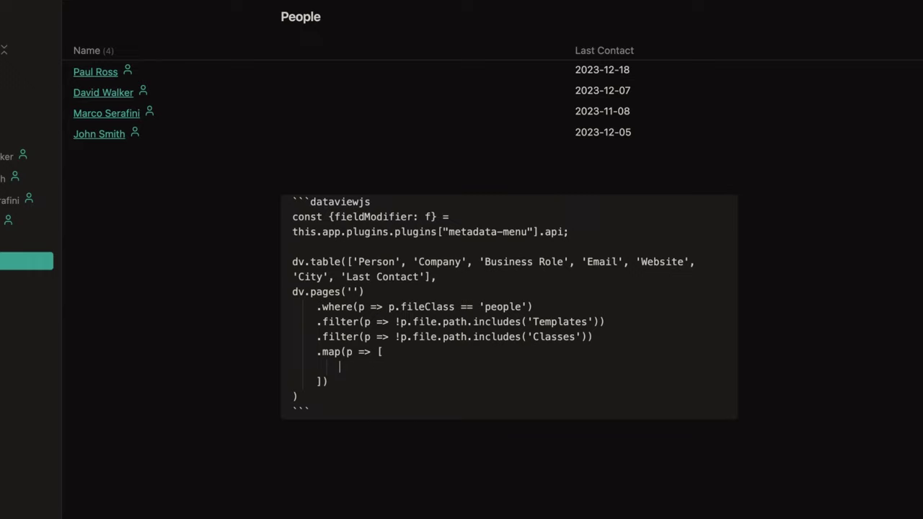
{"action": "type", "text": "p.file.link,"}
{"action": "key", "text": "Return"}
{"action": "type", "text": "f(dv, p, \"company\"),"}
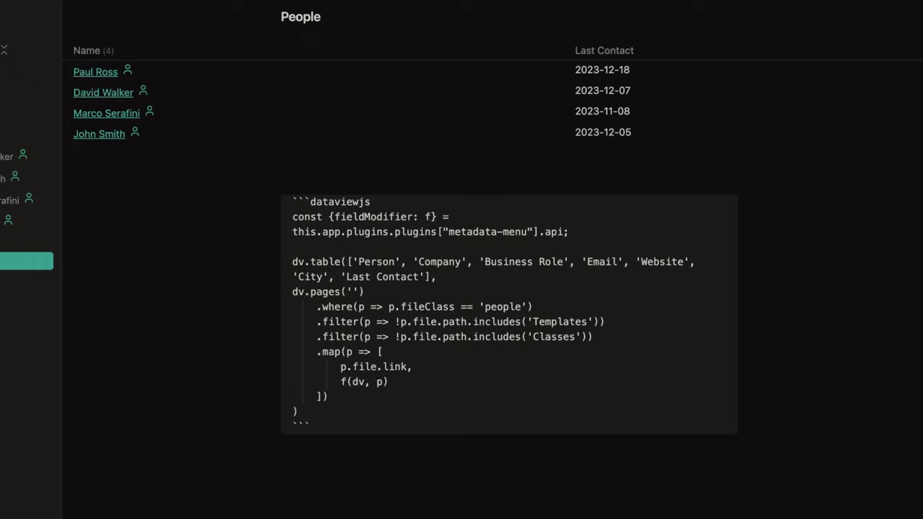
{"action": "key", "text": "Return"}
{"action": "type", "text": "f(dv, p, \"business role\"),"}
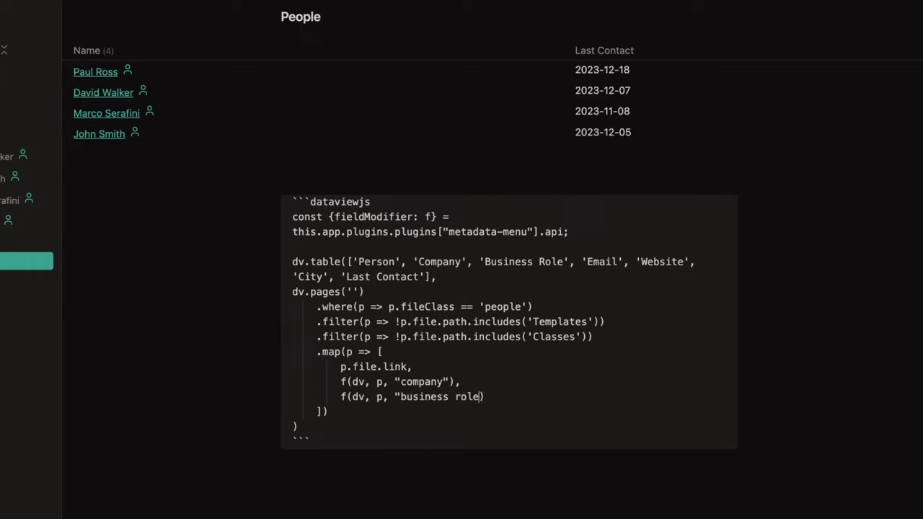
{"action": "key", "text": "Return"}
{"action": "type", "text": "f(dv, p, \"email\"),"}
{"action": "key", "text": "Return"}
{"action": "type", "text": "f(dv, p, \"webs"}
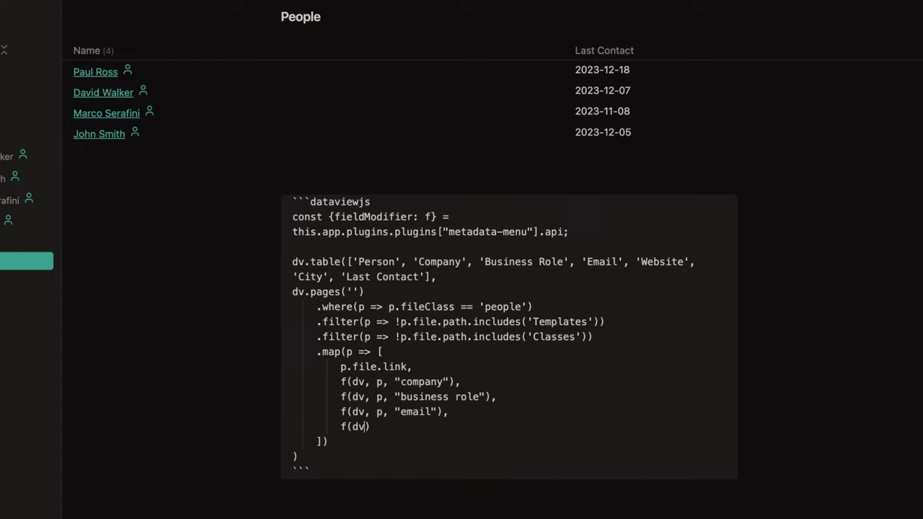
{"action": "type", "text": "ite\"),"}
{"action": "key", "text": "Return"}
{"action": "type", "text": "f(dv, p, \"city\"),"}
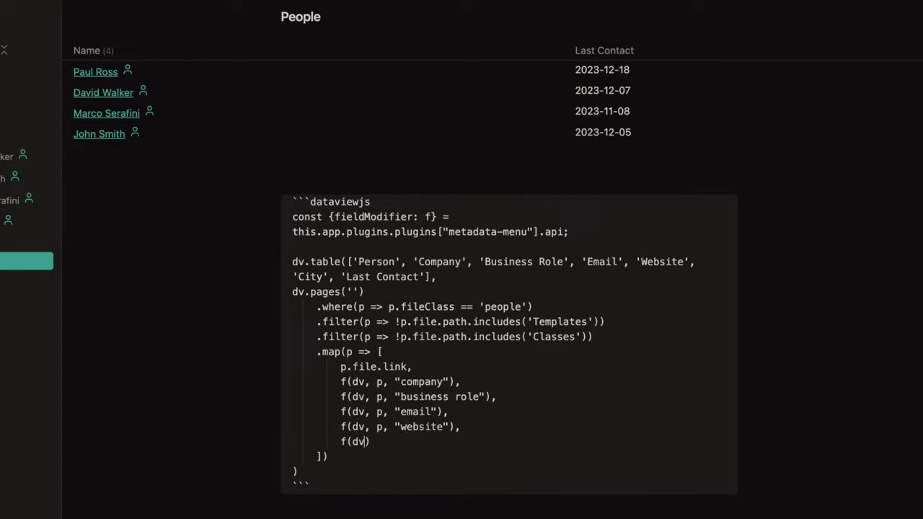
{"action": "key", "text": "Return"}
{"action": "type", "text": "f(dv, p, \"last contact\")"}
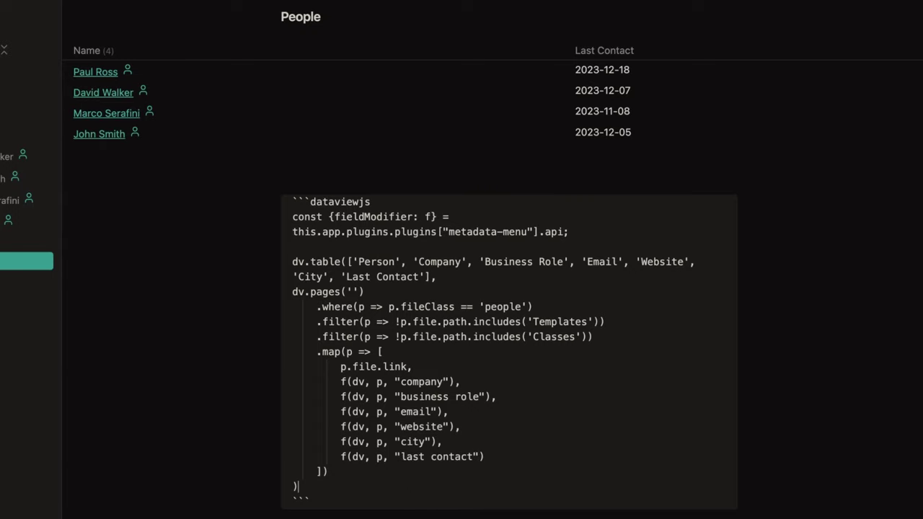
{"action": "key", "text": "Down"}
{"action": "key", "text": "Down"}
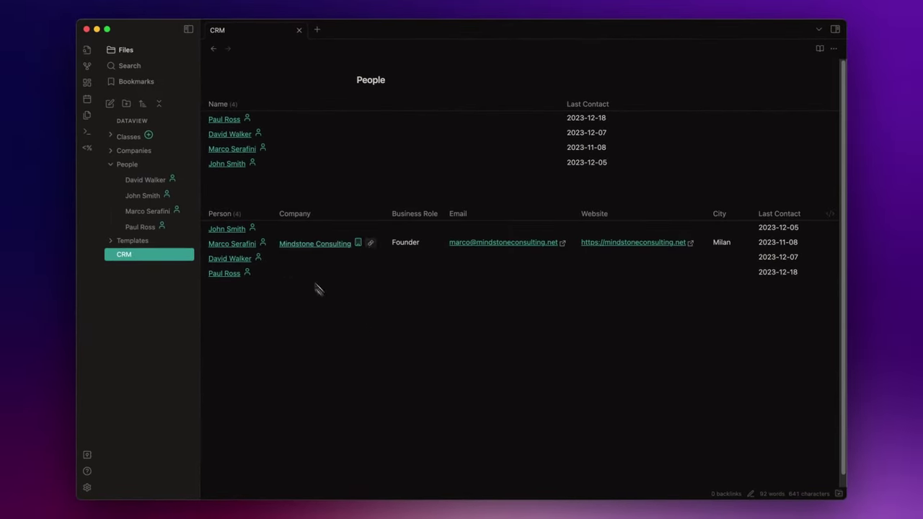
Step: Open the contact's note in a right-hand split beside the CRM note, hiding the sidebar
{"action": "left_click", "coordinate": [230, 260], "text": "super"}
{"action": "left_click_drag", "start_coordinate": [331, 29], "coordinate": [731, 186]}
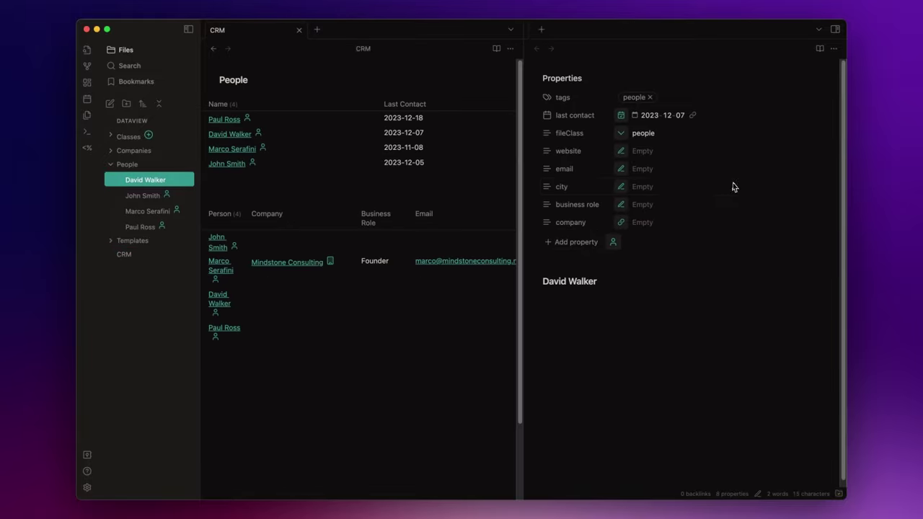
{"action": "left_click", "coordinate": [189, 29]}
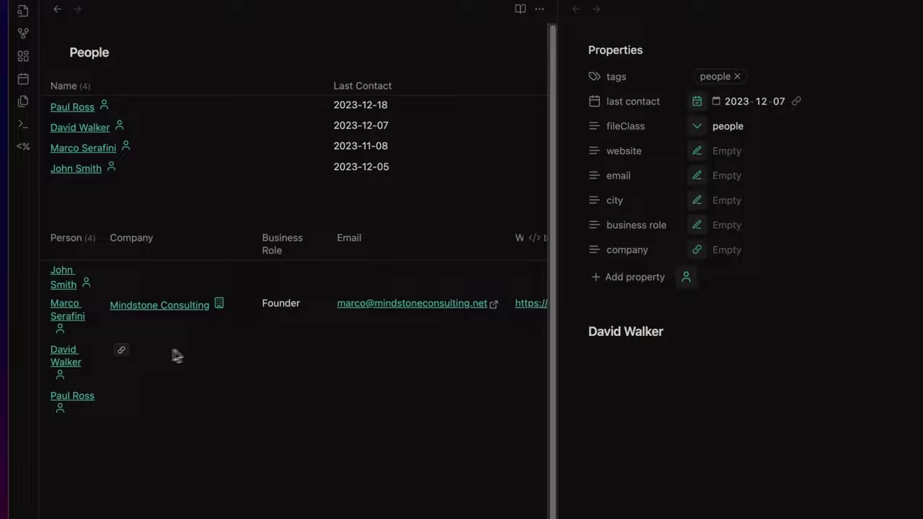
Step: From the CRM table, set the contact's company to Company X and business role to CEO
{"action": "left_click", "coordinate": [139, 321]}
{"action": "left_click", "coordinate": [352, 110]}
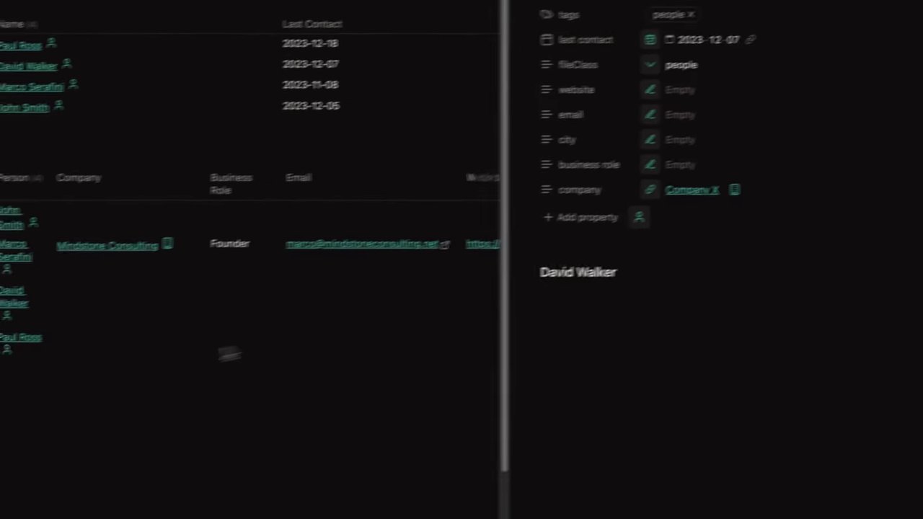
{"action": "mouse_move", "coordinate": [237, 301]}
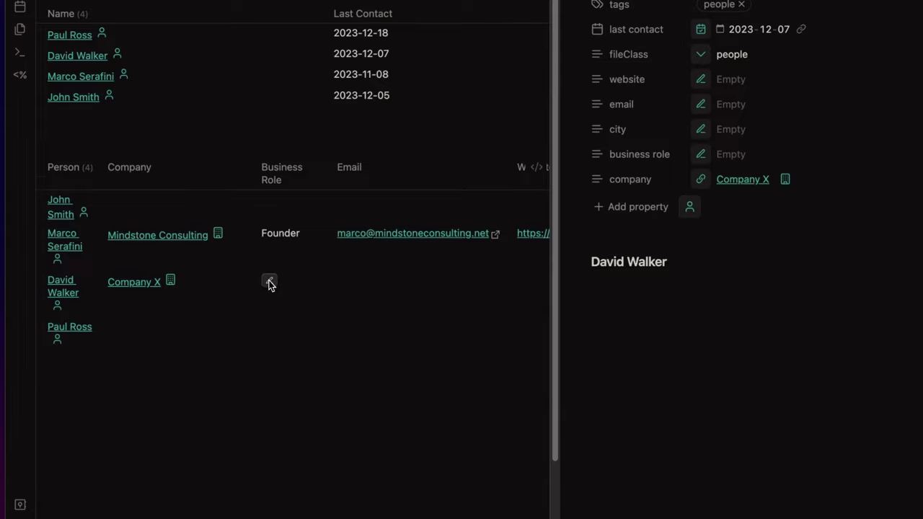
{"action": "left_click", "coordinate": [269, 282]}
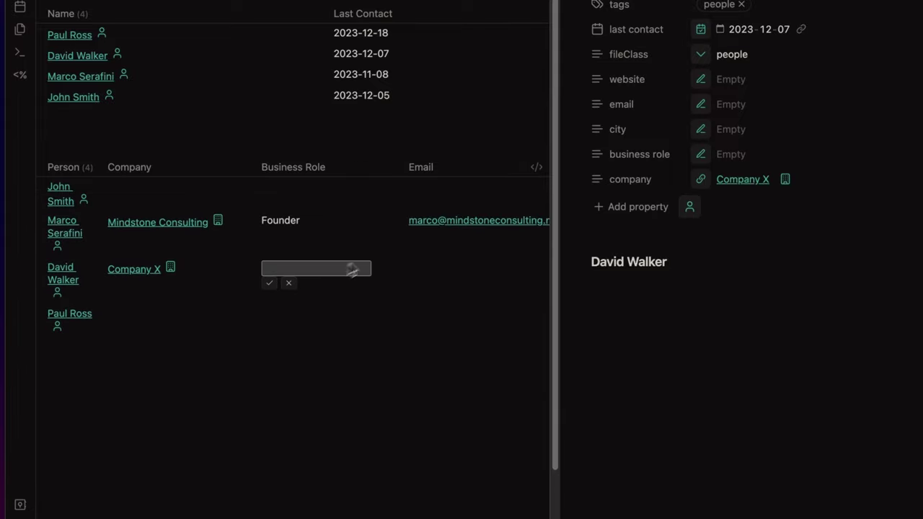
{"action": "type", "text": "CEO"}
{"action": "key", "text": "Return"}
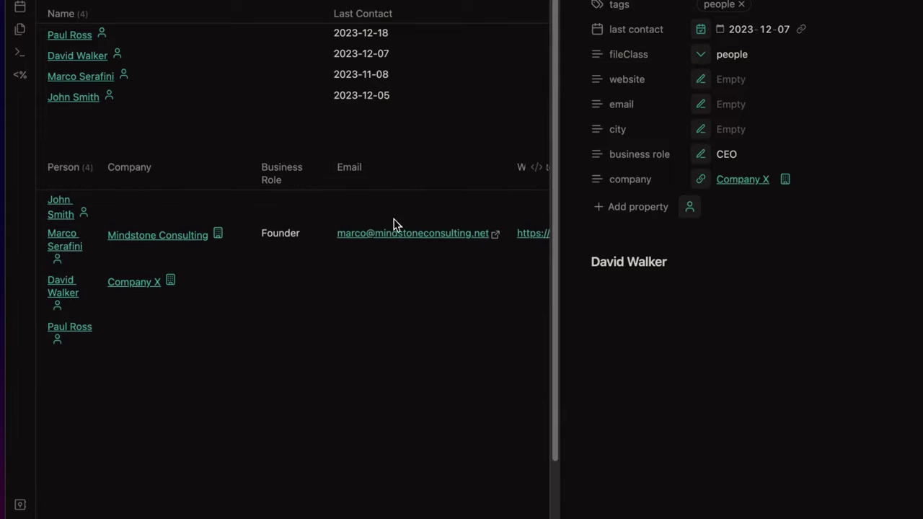